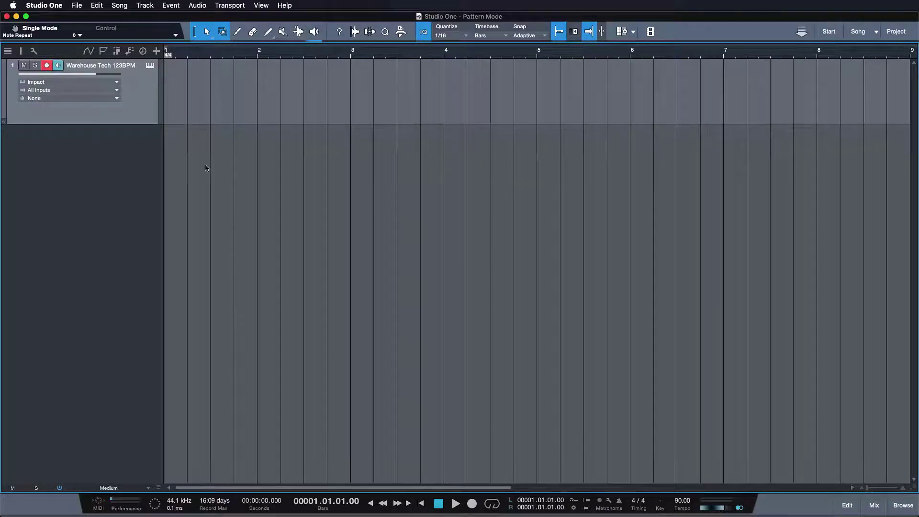
Create a part at bar 1 and open it in the note editor's drum-lane view.
double_click(182, 106)
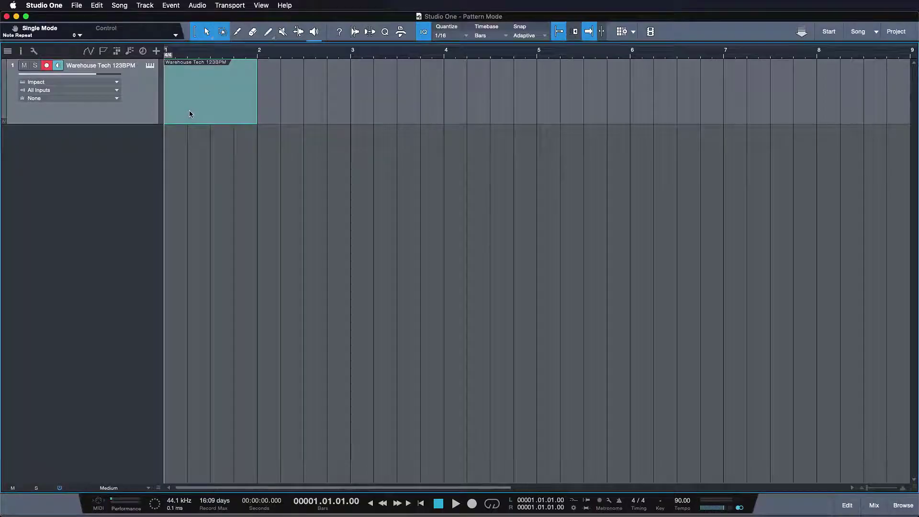
double_click(188, 113)
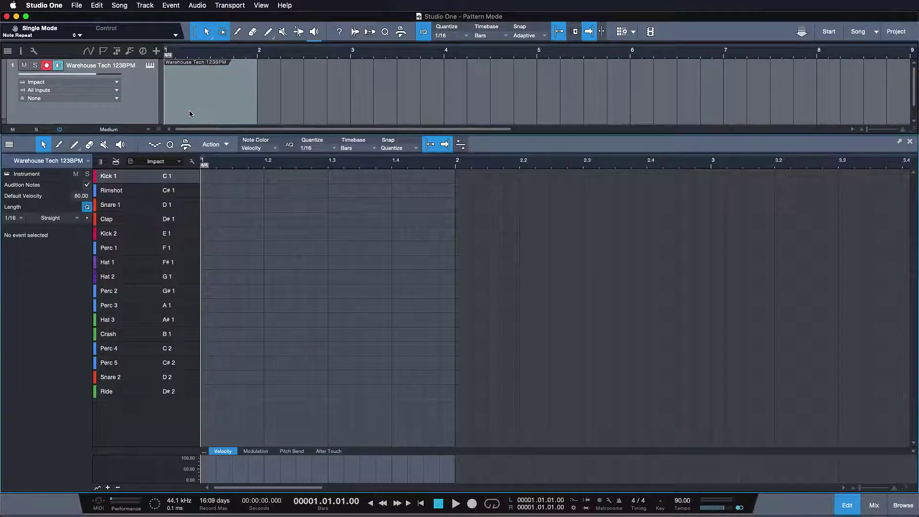
click(116, 162)
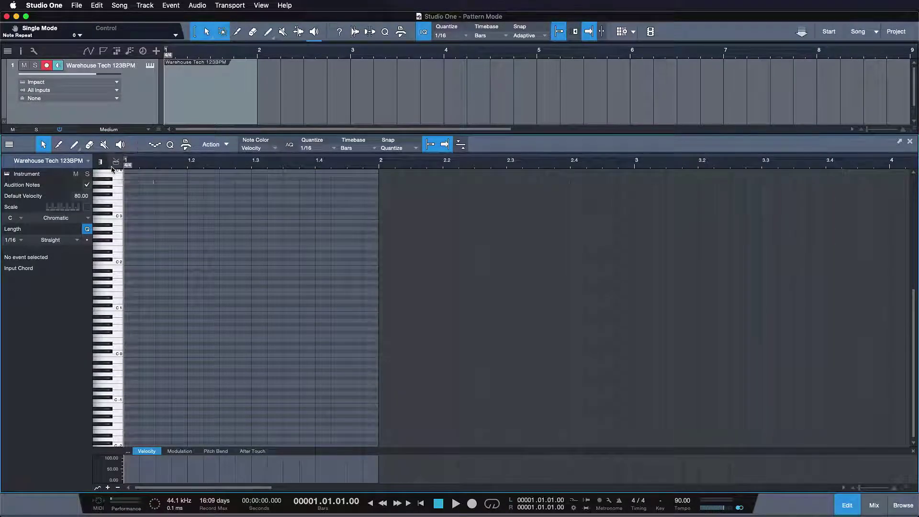
click(115, 163)
Add trial Kick 1, Kick 2 and Hat 1 hits, stretch the part past bar 3, then delete it.
click(203, 177)
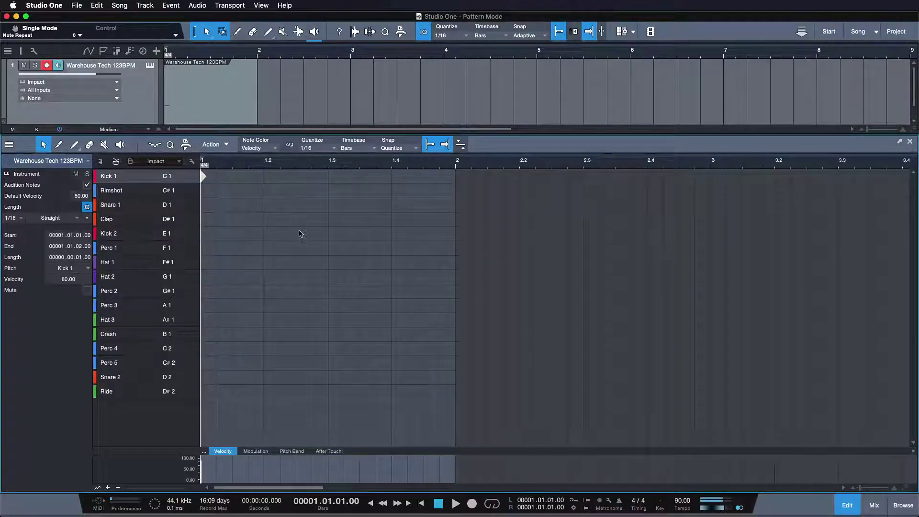
click(299, 233)
click(379, 262)
click(267, 233)
click(203, 262)
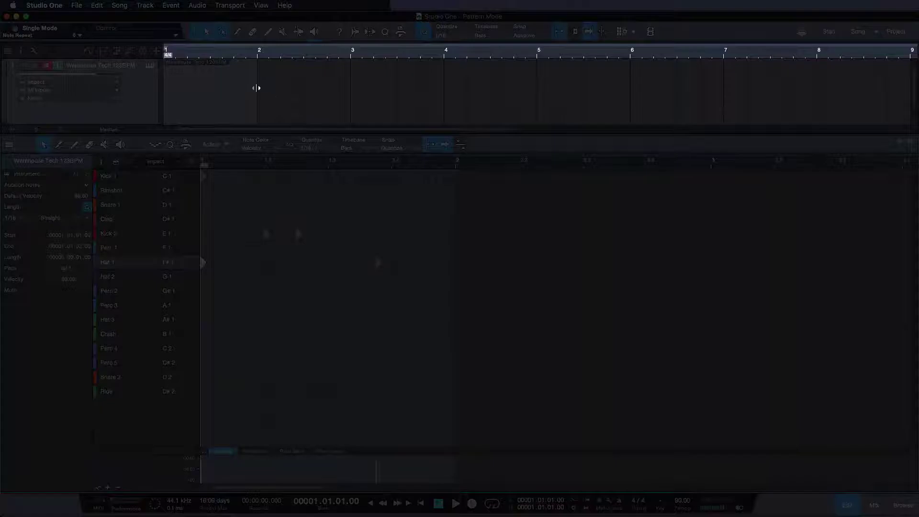
drag(256, 88, 361, 91)
key(Delete)
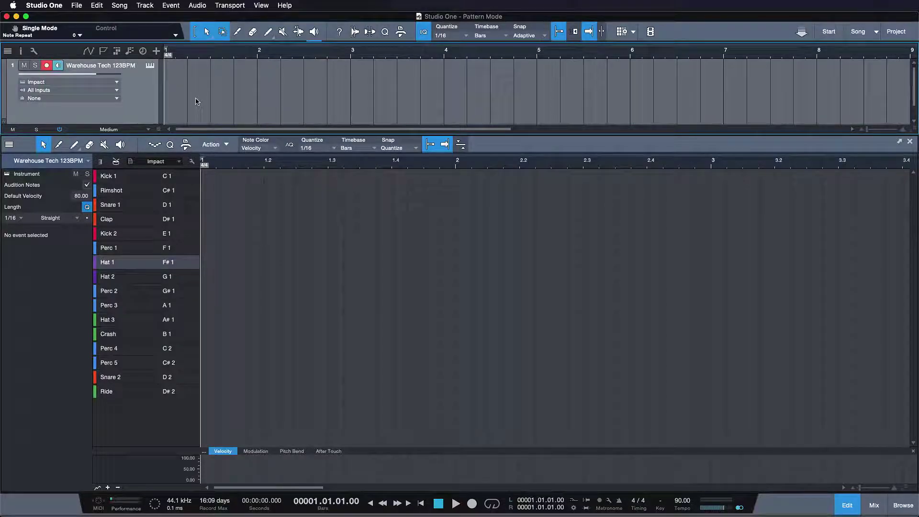
Insert a one-bar pattern at bar 1 and try 32 and 64 steps before settling on 16.
double_click(196, 98)
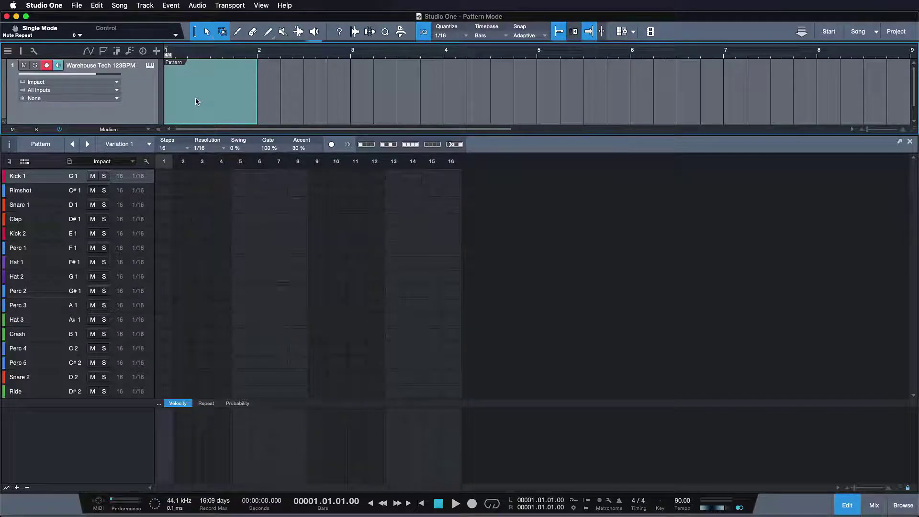
click(170, 148)
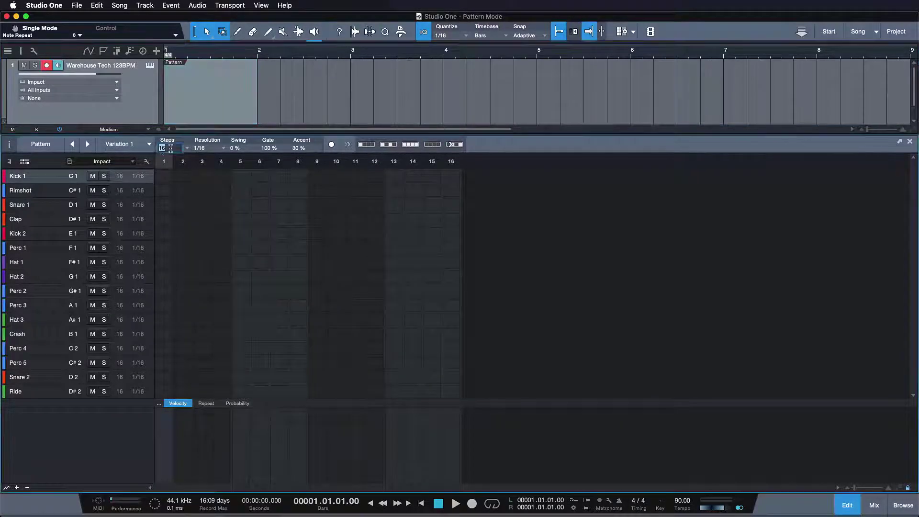
text(32)
key(Return)
text(64)
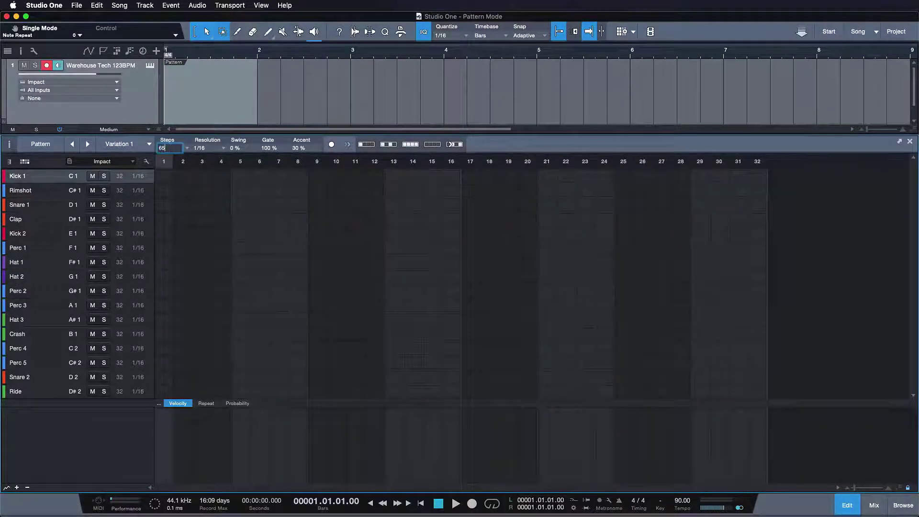
key(Return)
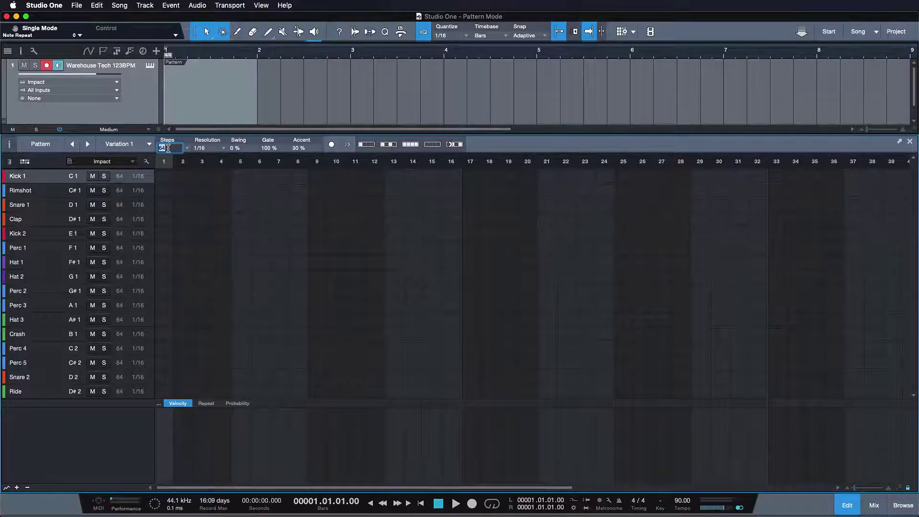
text(16)
key(Return)
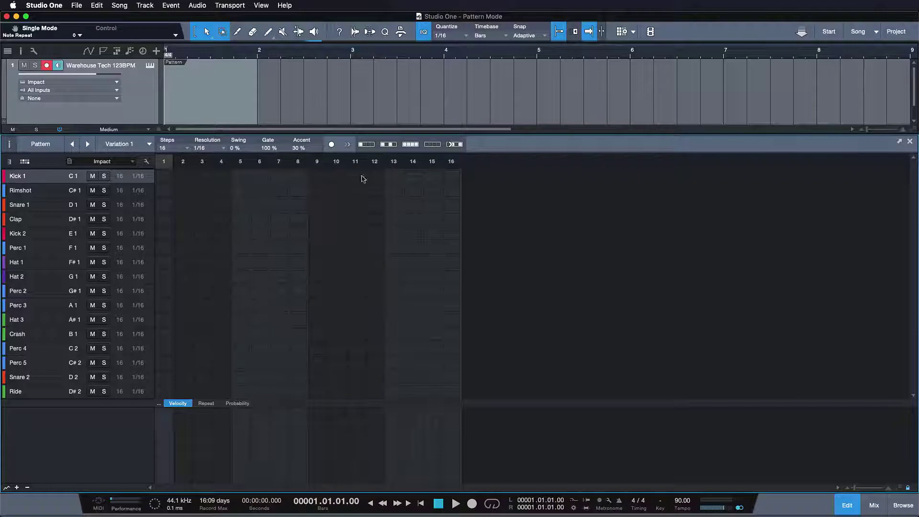
Fill Kick 1 with a four-on-the-floor beat, preview it, and extend the pattern event to bar 6.
click(369, 146)
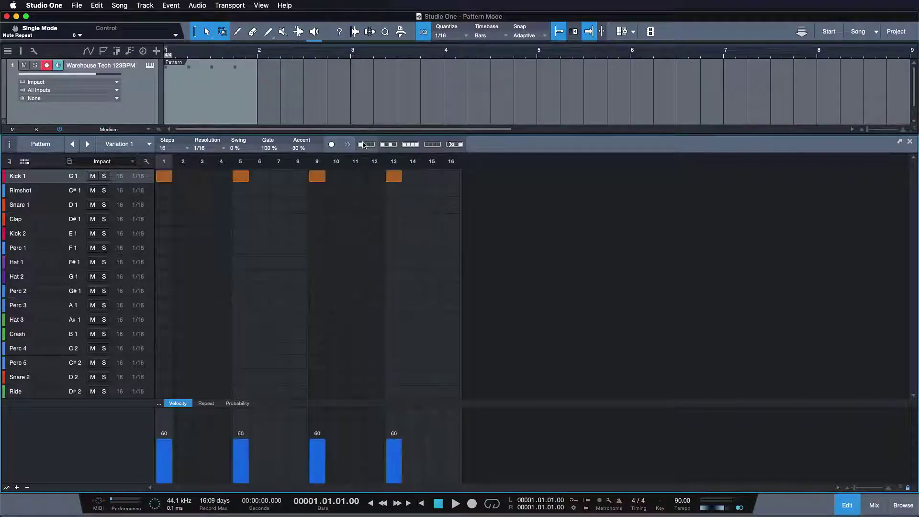
key(space)
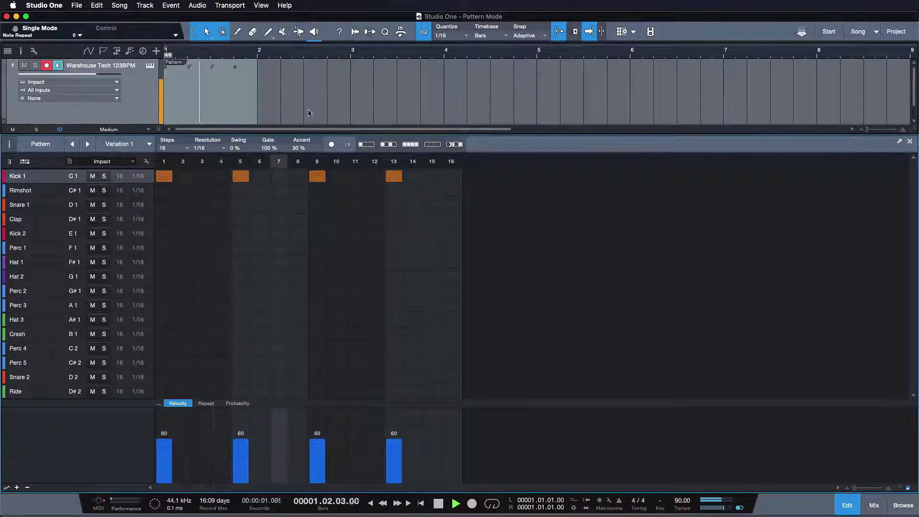
key(space)
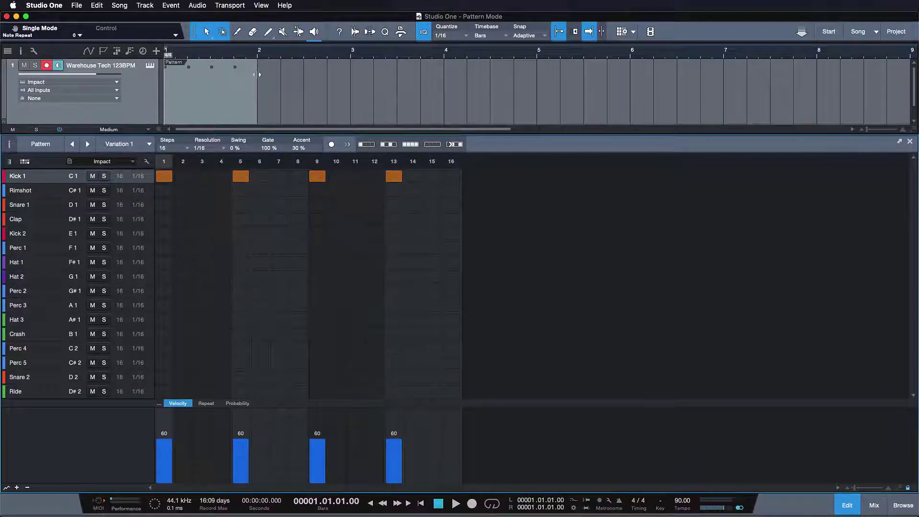
drag(254, 69, 631, 76)
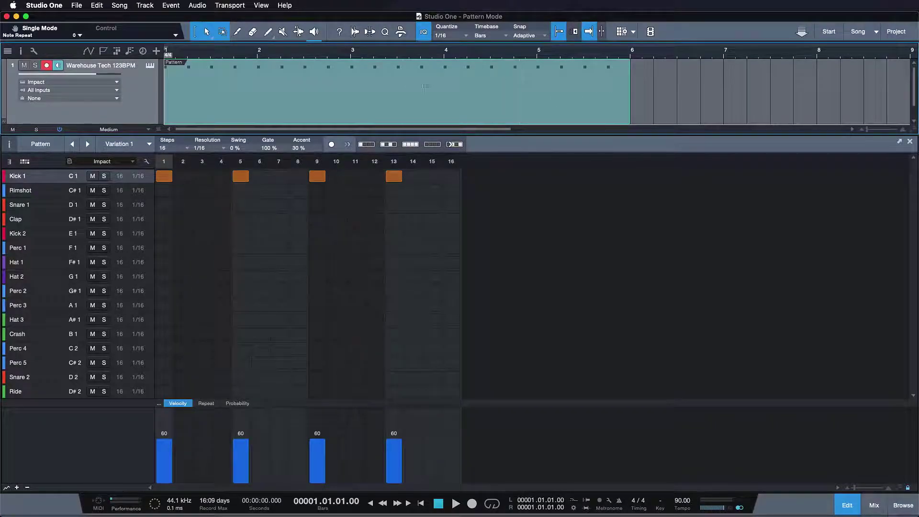
Change the pattern's Steps value to 32 and place a Kick 1 hit on step 17.
click(172, 148)
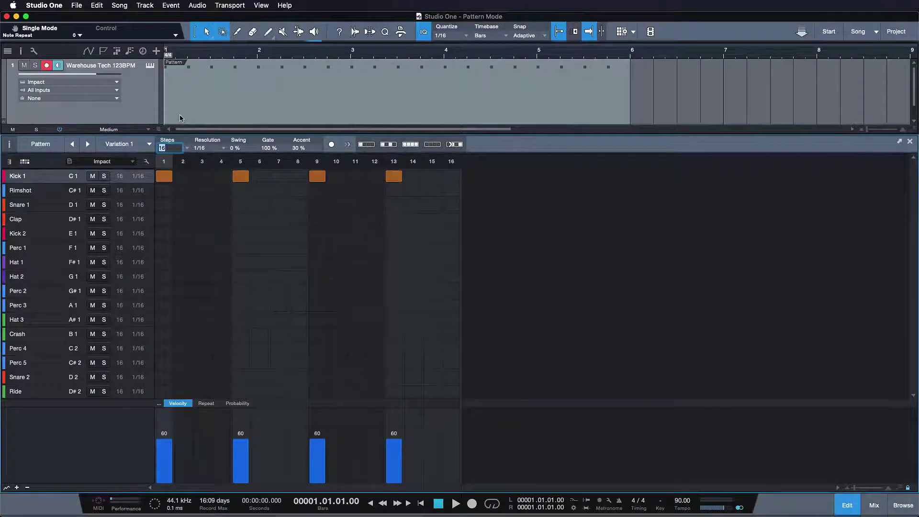
text(32)
key(Return)
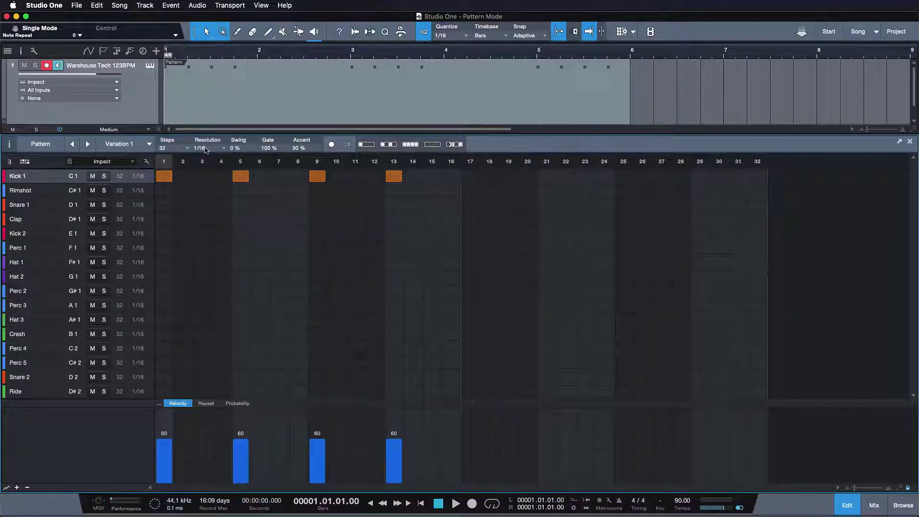
click(471, 177)
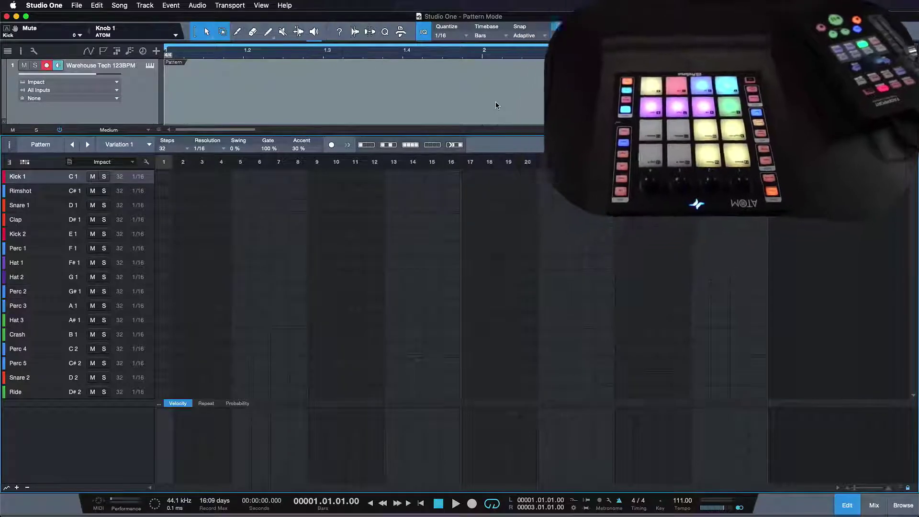
Switch to the Console with F3, then open and close the ATOM controller's device editor.
key(F3)
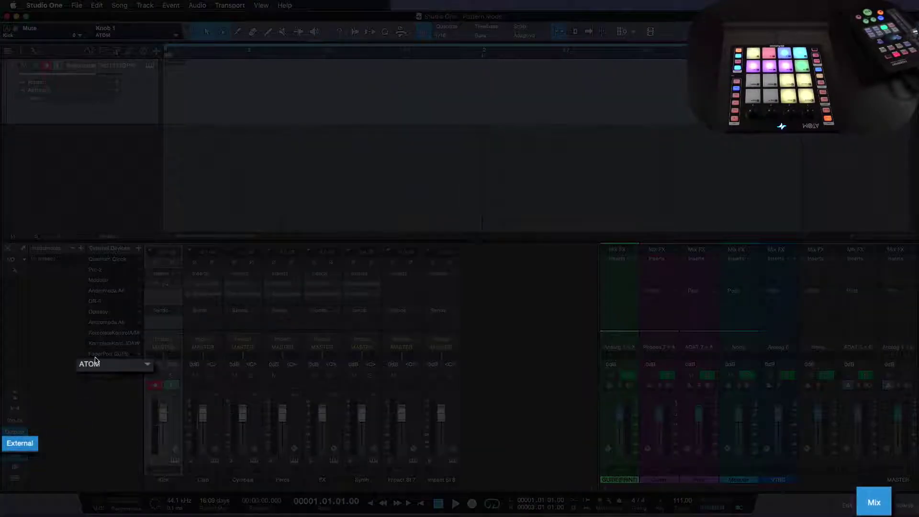
double_click(95, 366)
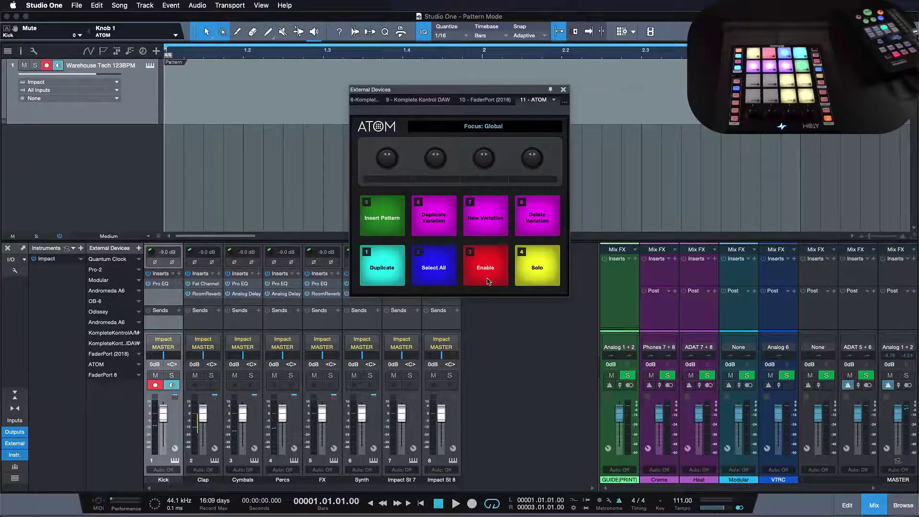
click(564, 90)
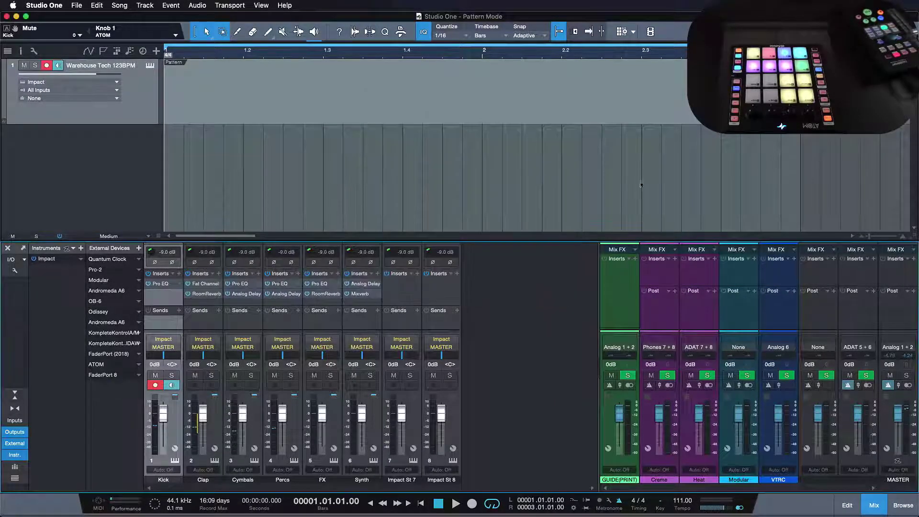
click(854, 508)
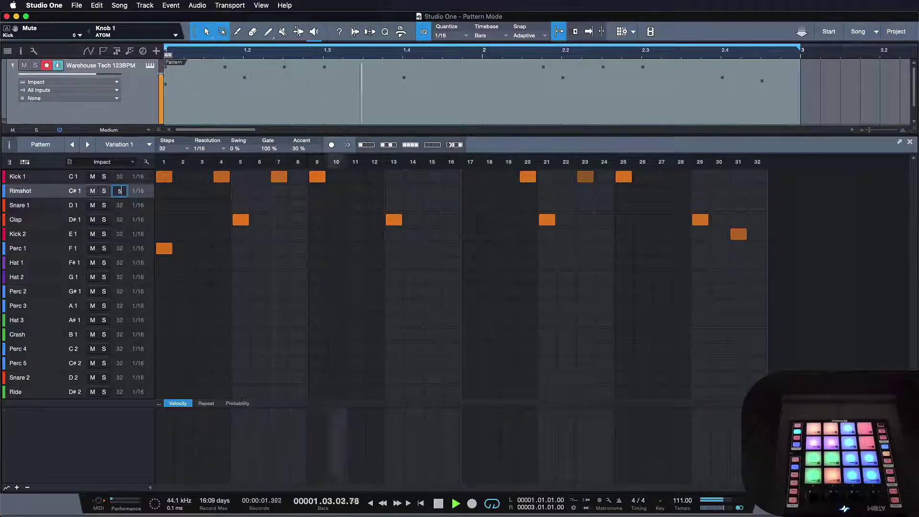
Drag the Rimshot lane's step count down to 5.
drag(121, 193, 122, 210)
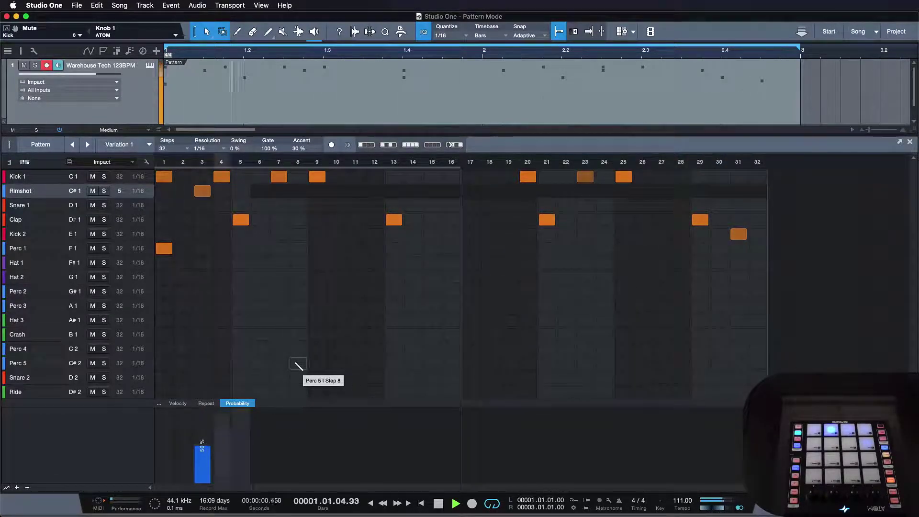
Set Hat 1's per-row step count to 2.
click(119, 263)
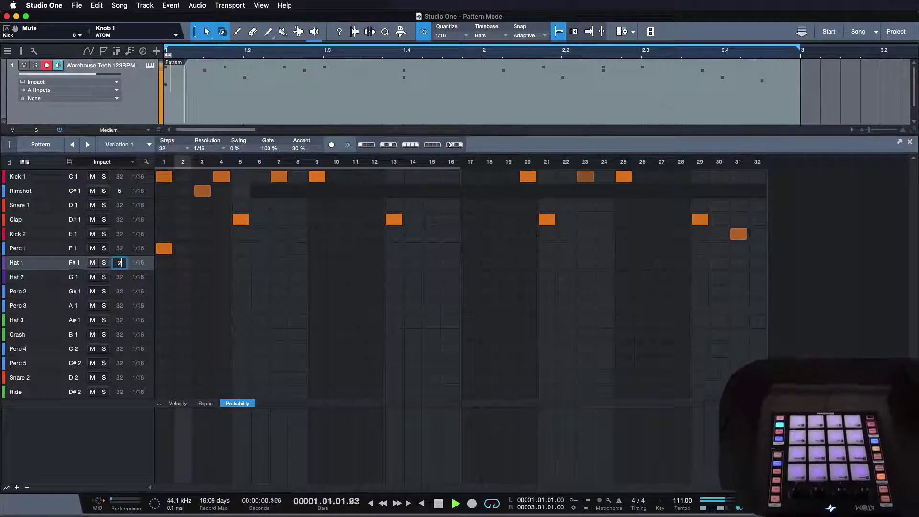
text(2)
key(Return)
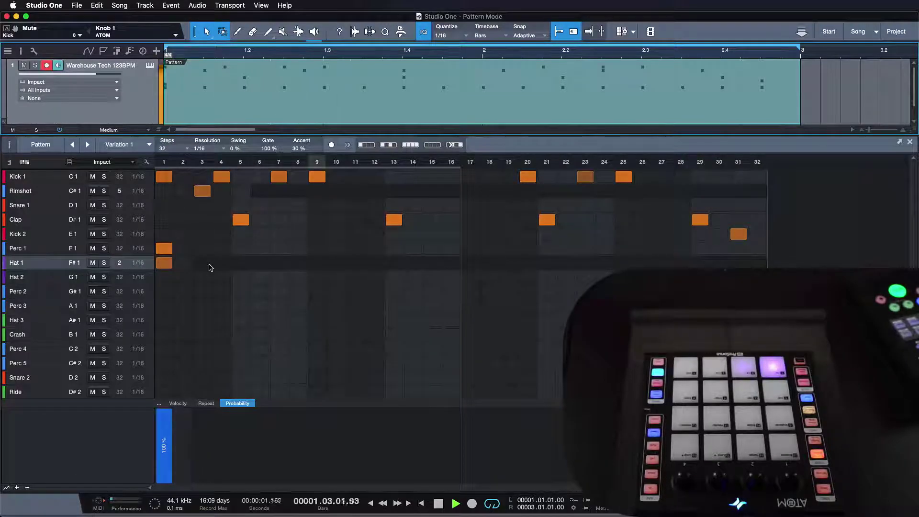
Set Hat 1 to 8 steps and paint hits on all eight steps.
double_click(121, 265)
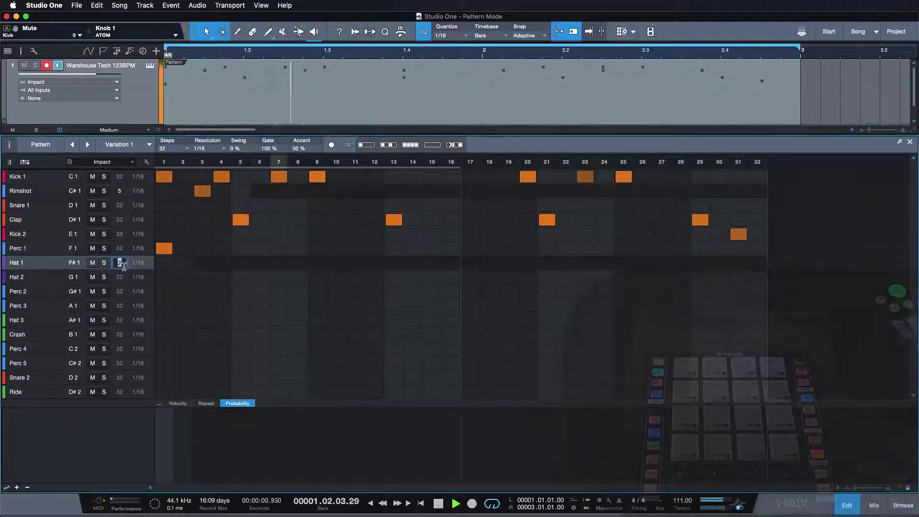
text(8)
key(Return)
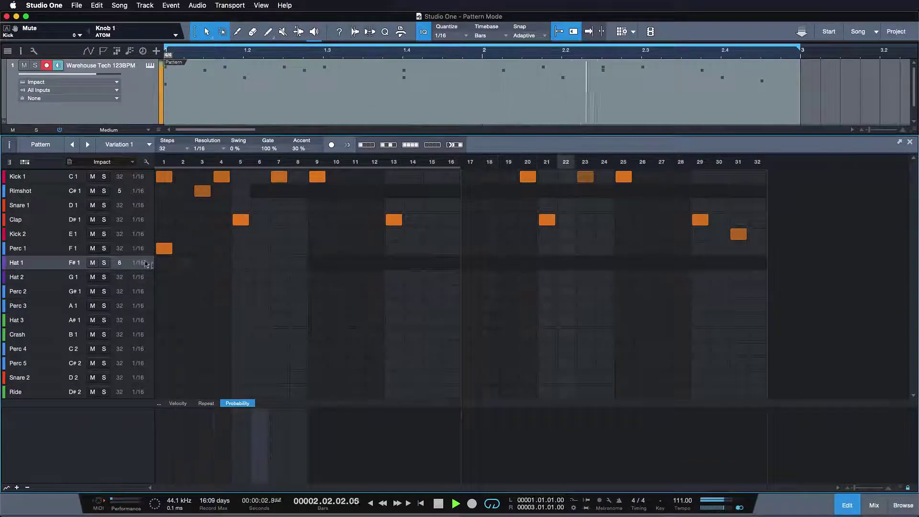
click(160, 264)
click(160, 263)
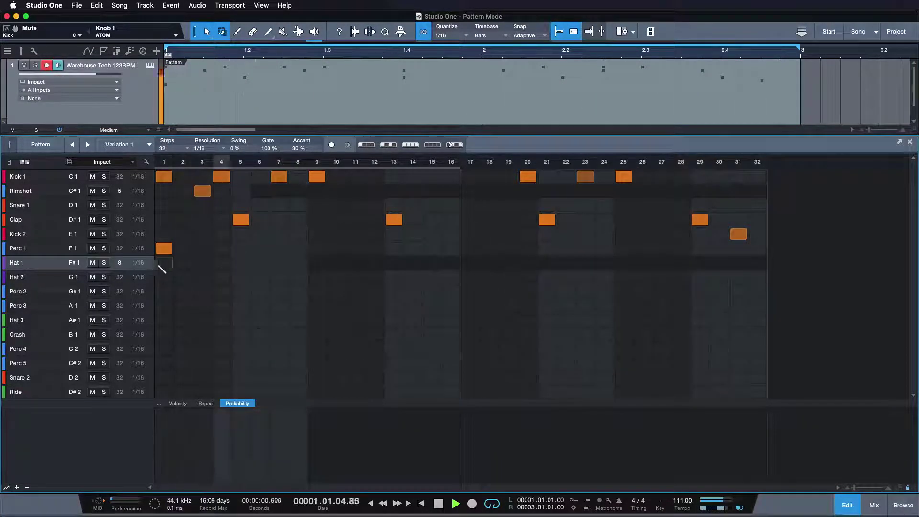
drag(158, 263, 313, 263)
Draw a rising velocity ramp from 18 to 64 across the Hat 1 steps.
click(178, 404)
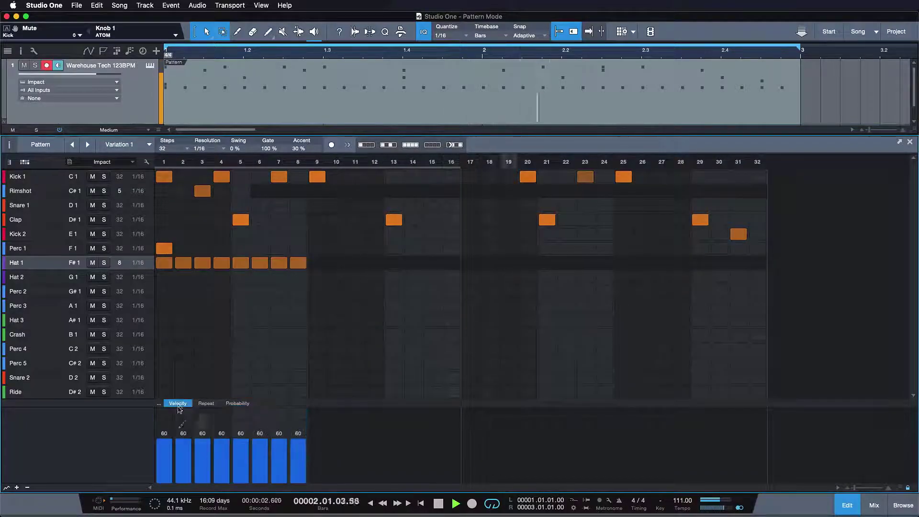
drag(166, 469, 283, 441)
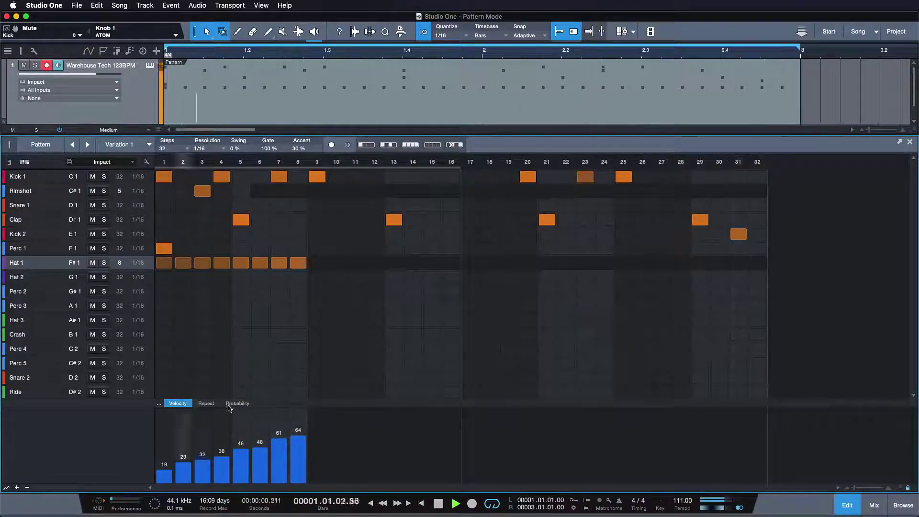
click(212, 405)
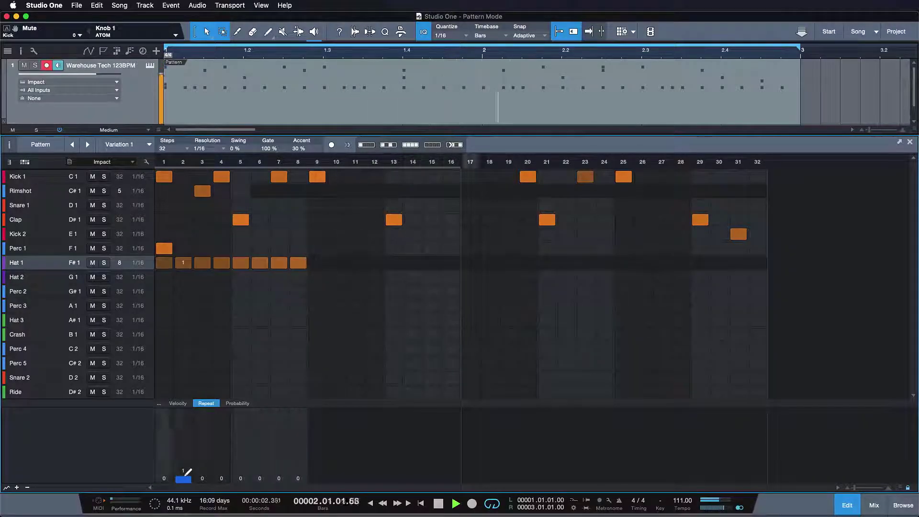
Give Hat 1 steps 2, 4 and 7 rolls of 3, 2 and 4 repeats.
click(184, 460)
click(222, 461)
click(279, 454)
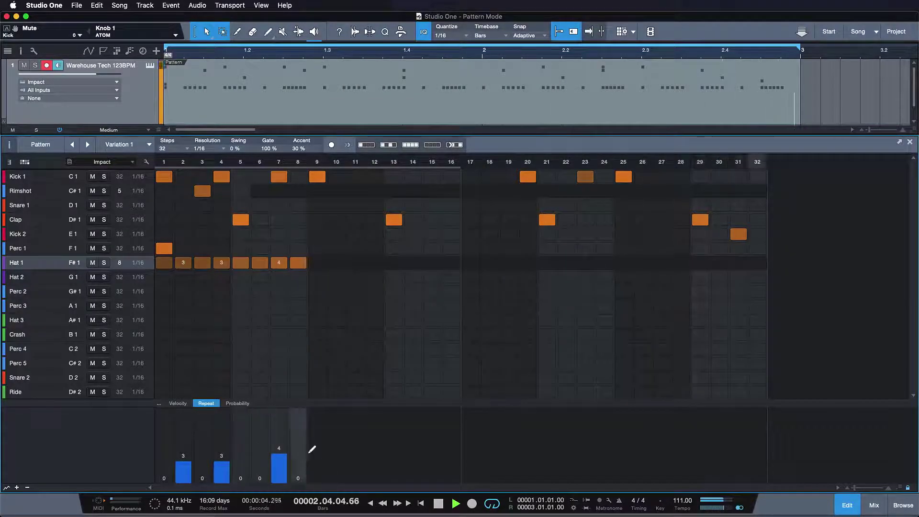
click(222, 468)
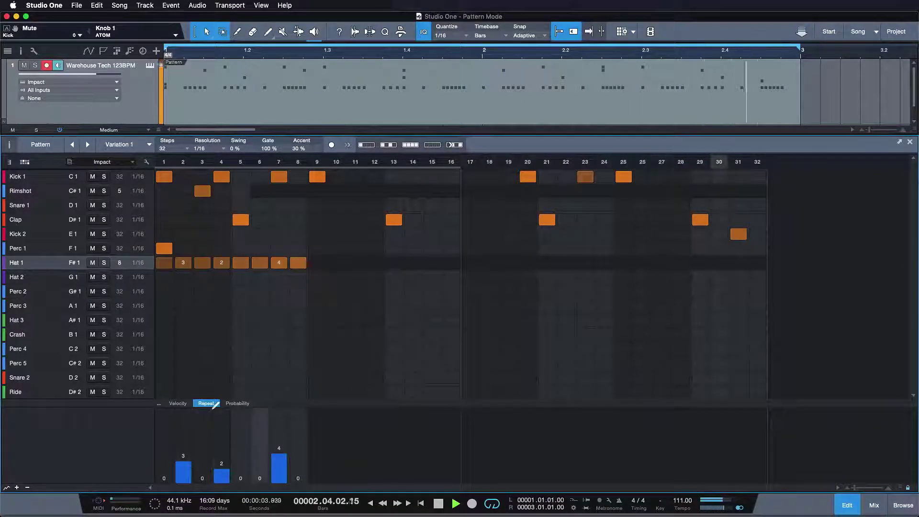
Lower every Hat 1 step's probability to 55% and stop playback.
click(235, 403)
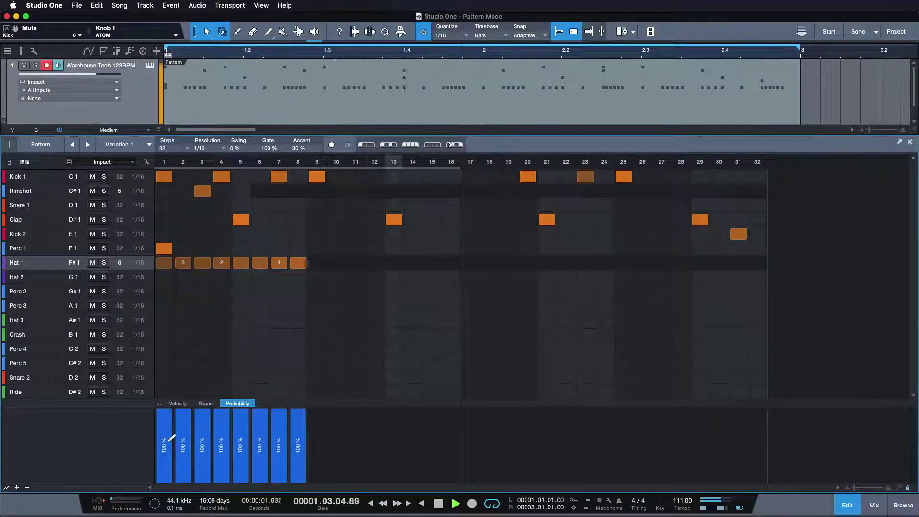
drag(172, 439, 167, 441)
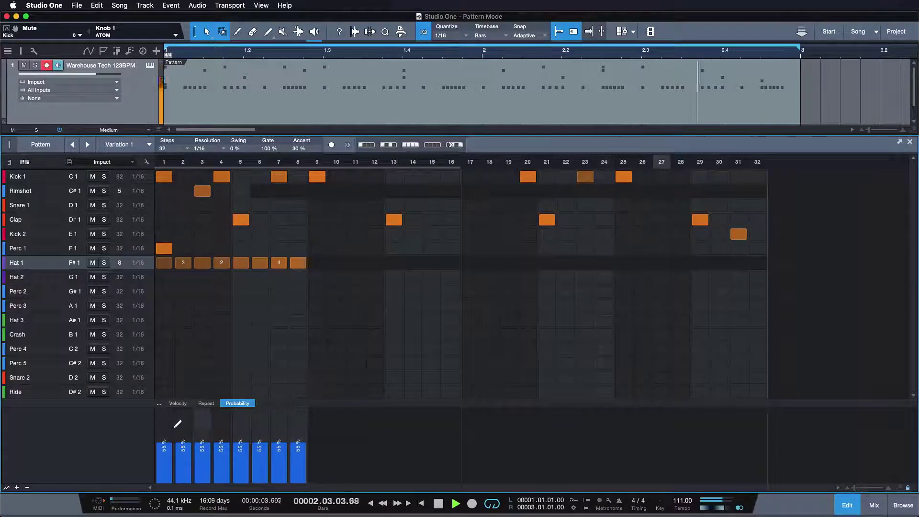
key(space)
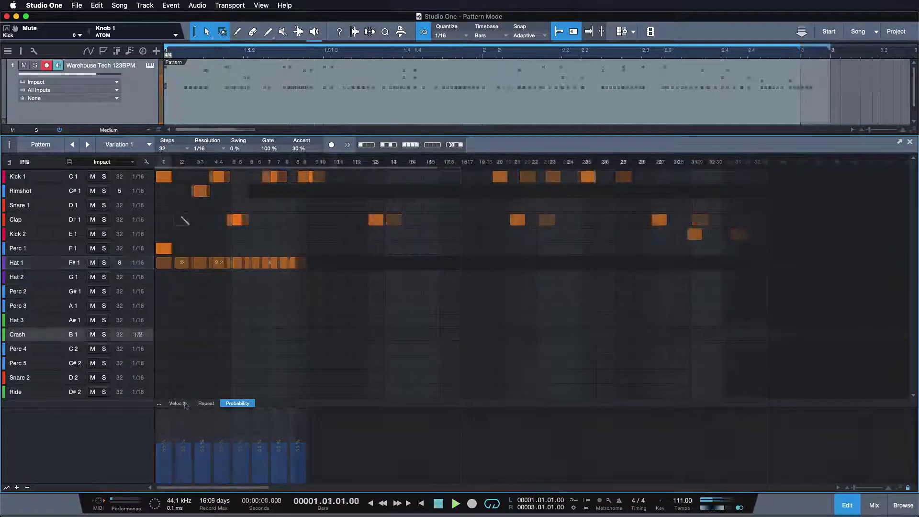
Add two more variations in the Pattern Inspector, duplicating Variation 1 and reordering them.
click(10, 145)
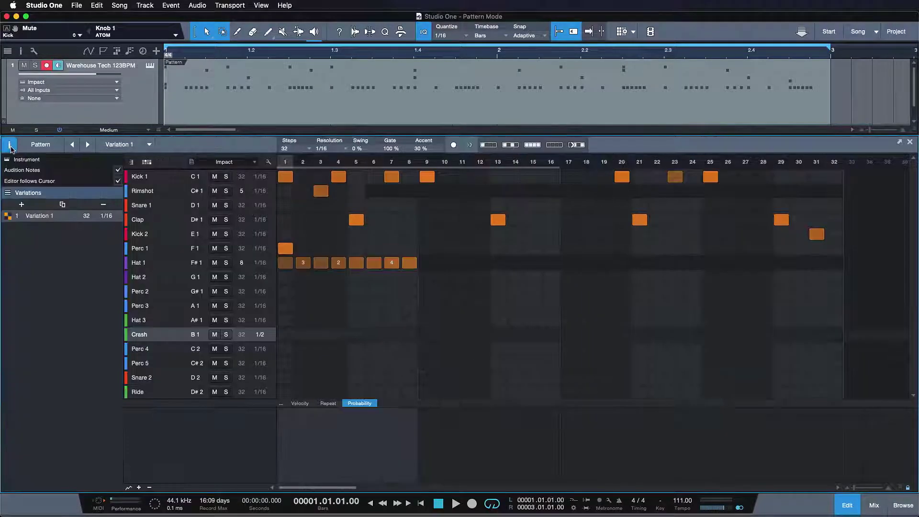
click(61, 205)
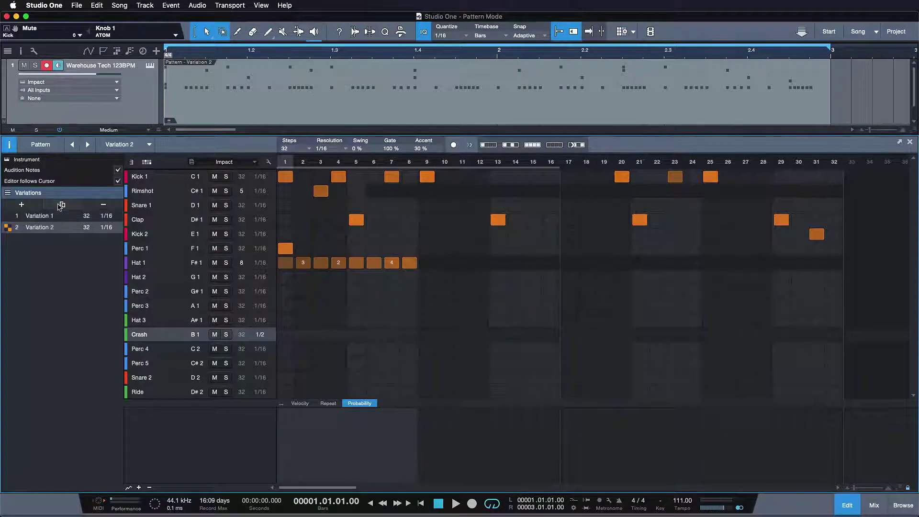
click(10, 216)
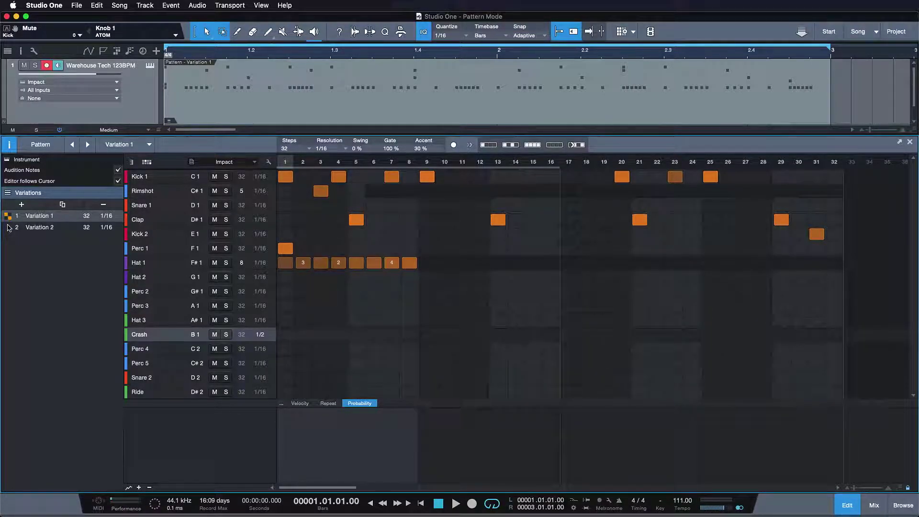
click(62, 205)
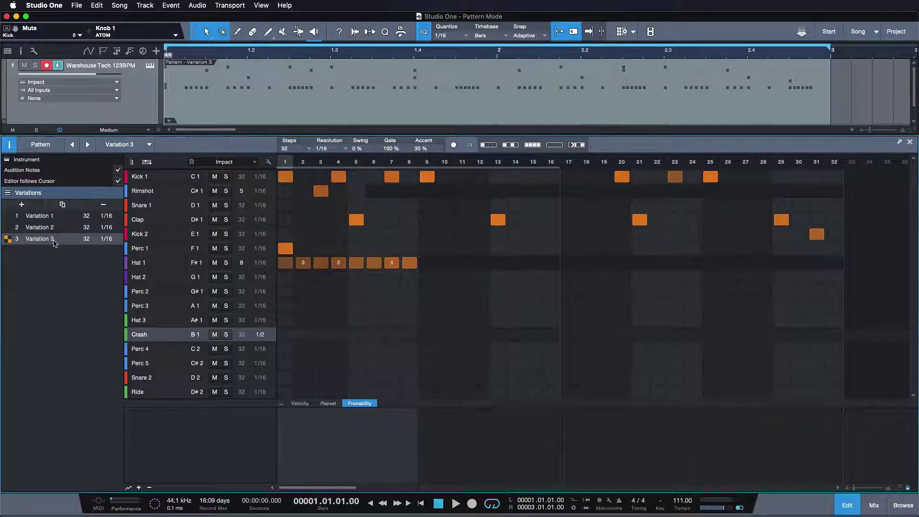
drag(53, 229, 52, 225)
Rename the three variations Intro, Pattern A and Pattern B Full.
double_click(39, 216)
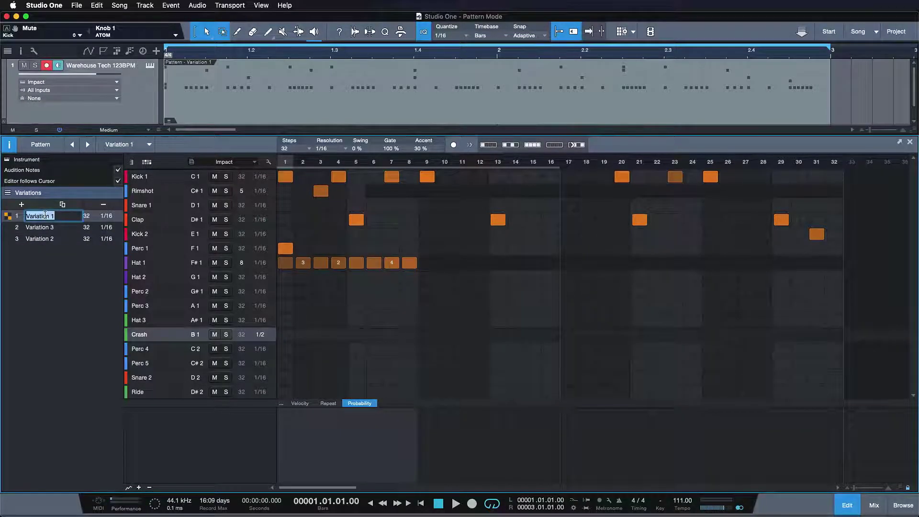
text(Intro)
click(39, 227)
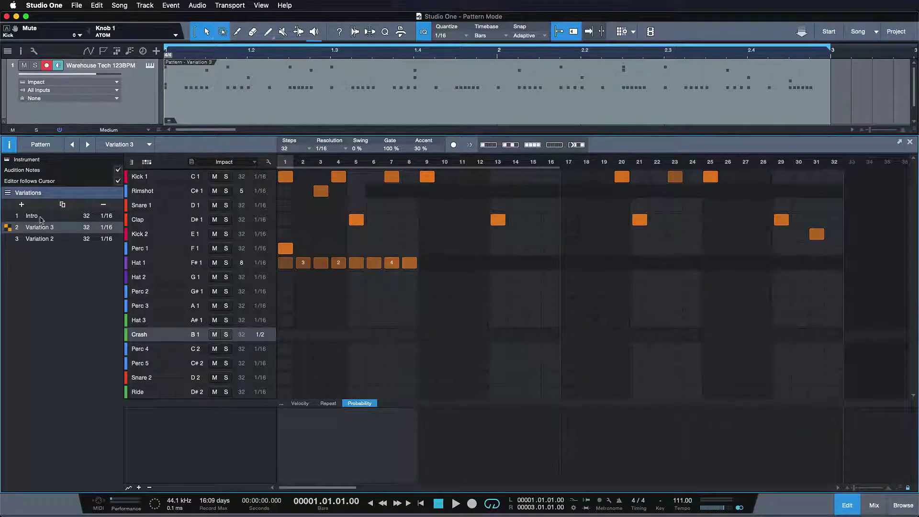
double_click(39, 227)
text(Pattern A)
key(Return)
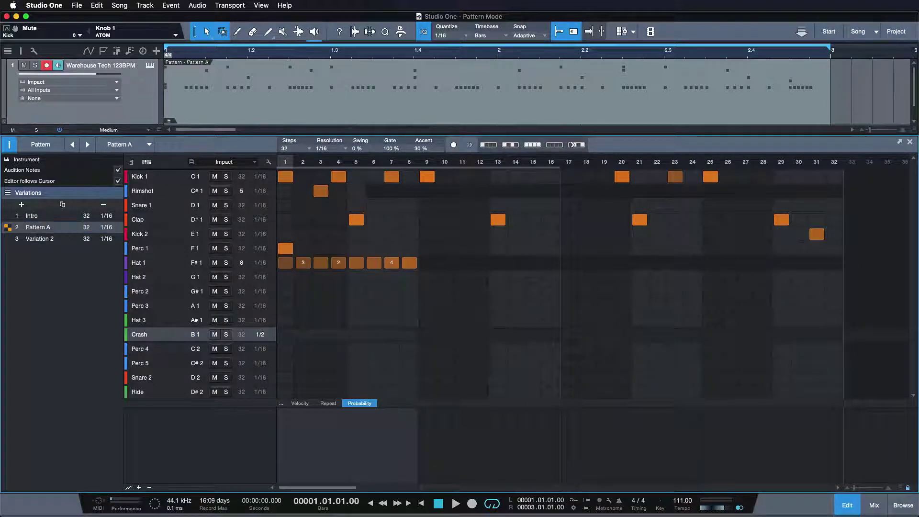
double_click(38, 238)
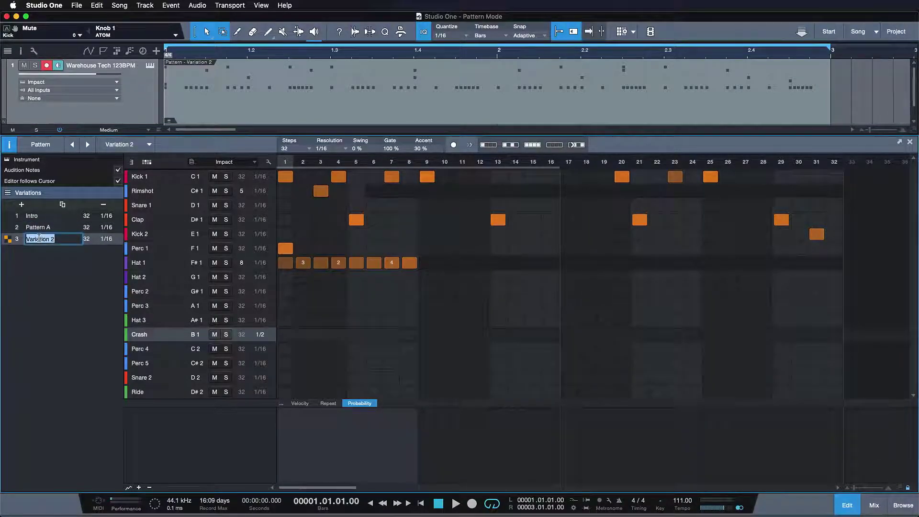
text(Pattern B Full)
key(Return)
Solo Kick 1 and Clap in the Intro variation.
click(32, 216)
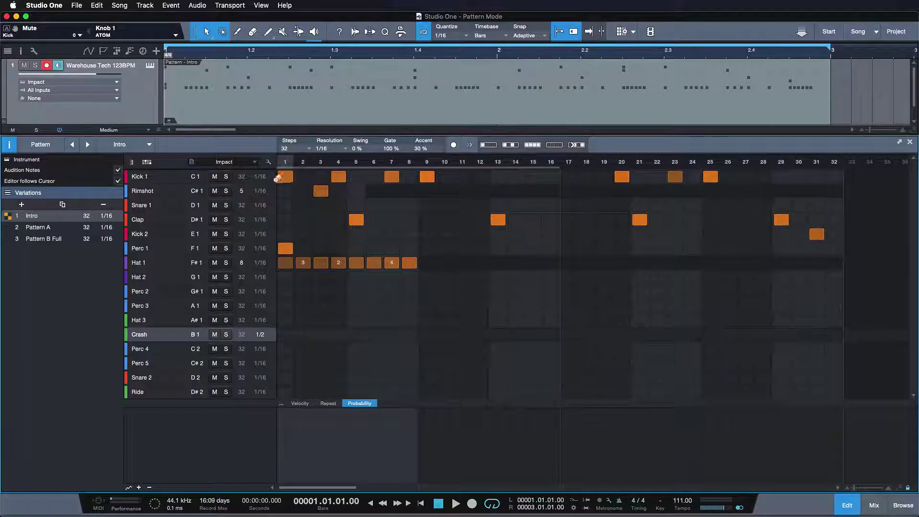
click(226, 176)
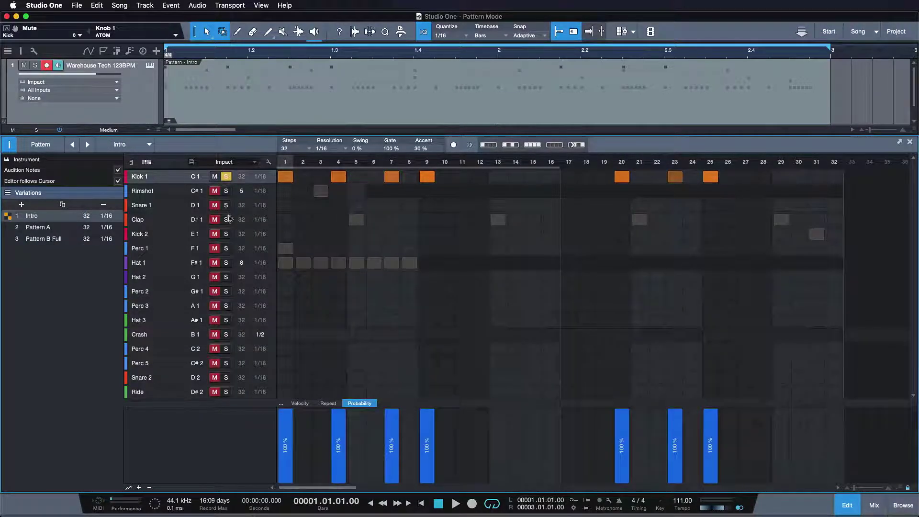
click(226, 219)
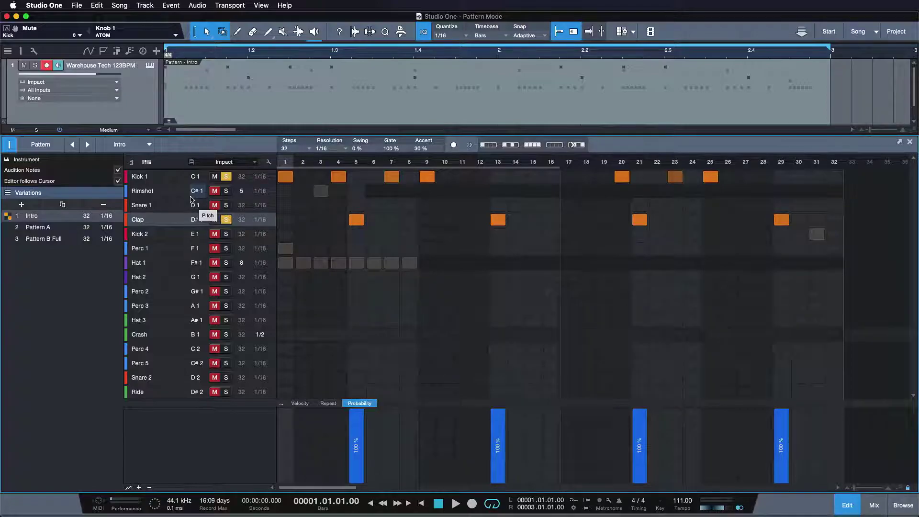
Solo Kick 1, Clap and Rimshot in Pattern A, and confirm Pattern B Full stays complete.
click(15, 227)
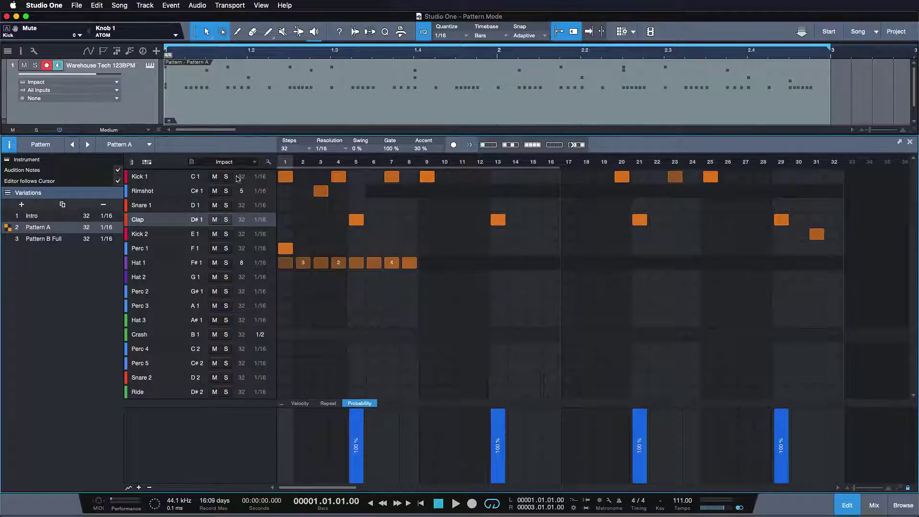
click(226, 177)
click(228, 220)
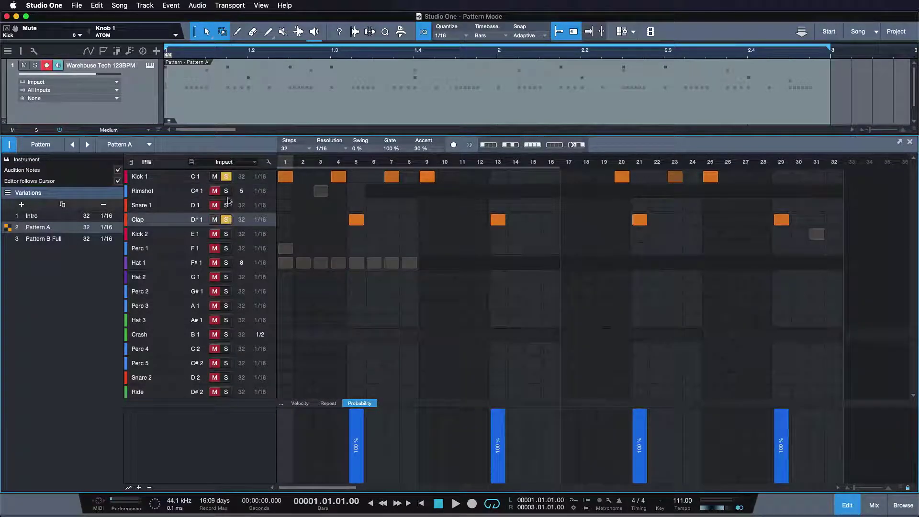
click(226, 191)
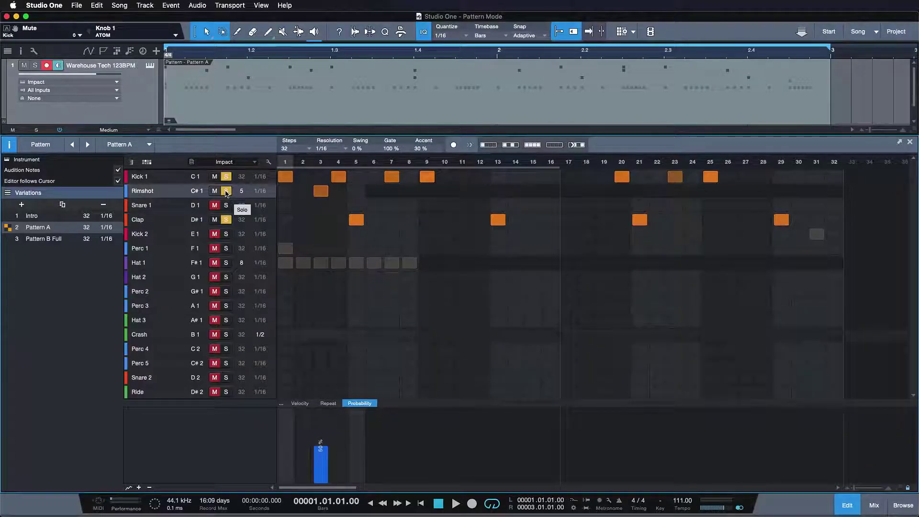
click(42, 240)
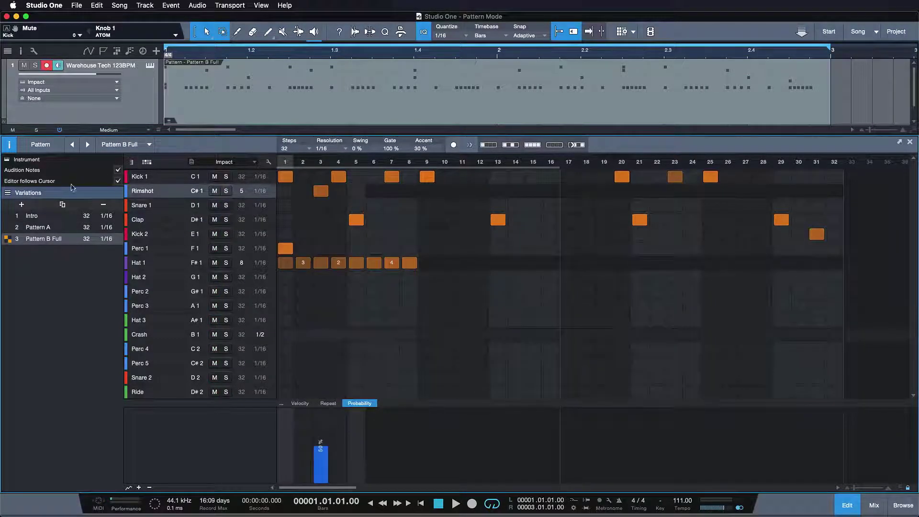
click(32, 216)
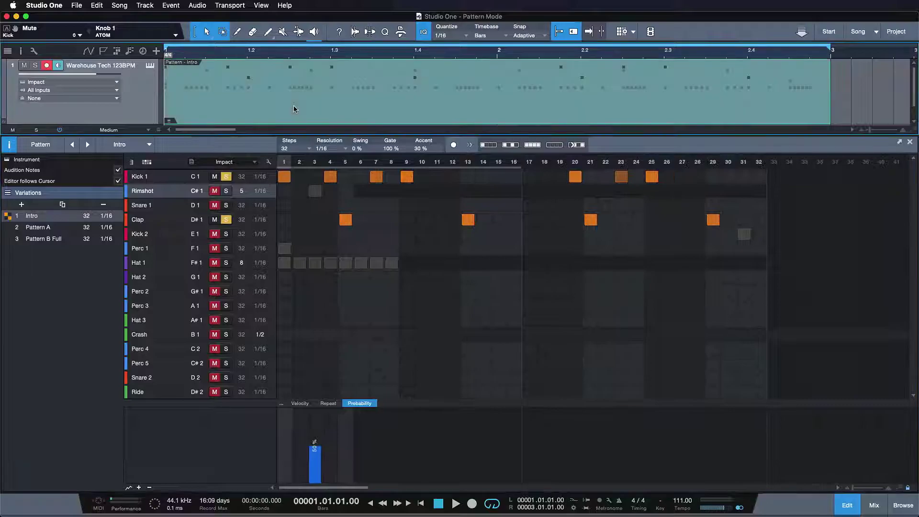
Duplicate the pattern event twice along the track.
key(F2)
scroll(294, 106, down, 5)
key(d)
key(d)
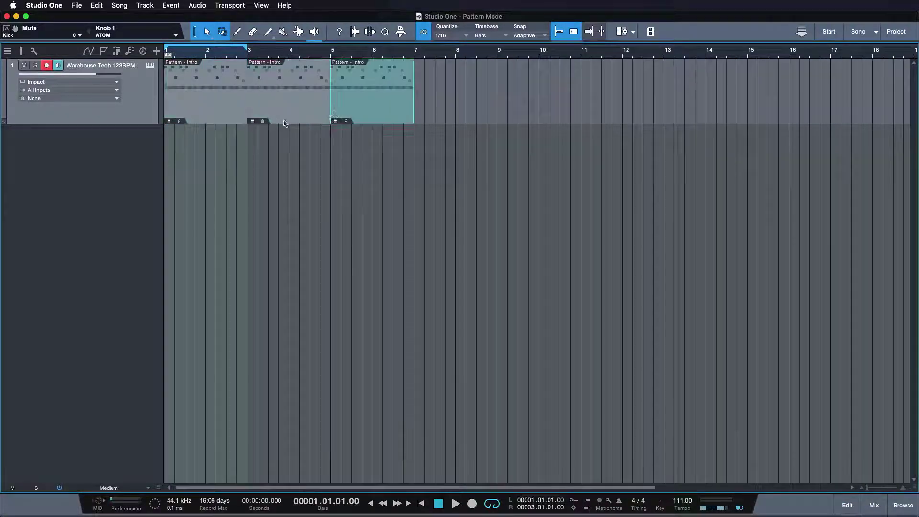
Assign Intro, Pattern A and Pattern B Full to the three pattern copies in order.
click(169, 121)
click(181, 136)
click(253, 121)
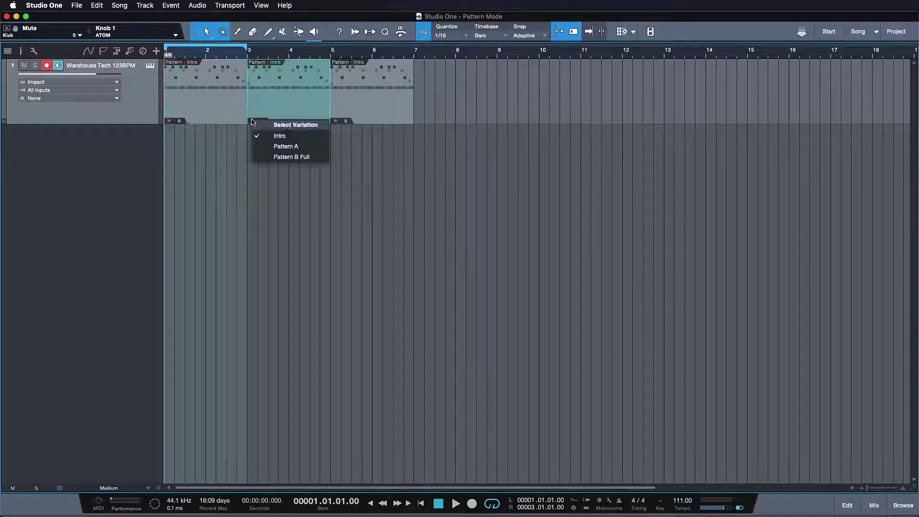
click(283, 146)
click(337, 122)
click(367, 158)
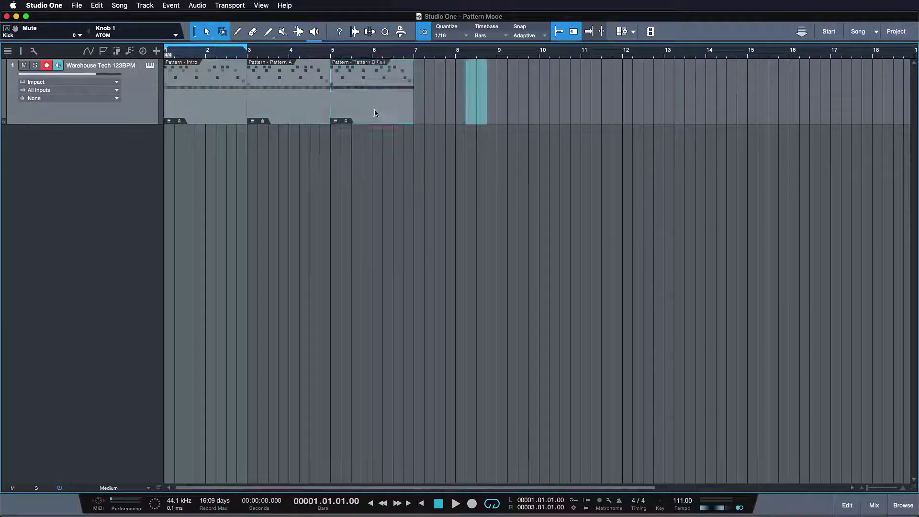
Loop bars 1–7 across all three patterns and open the Intro pattern in the editor.
click(45, 106)
key(p)
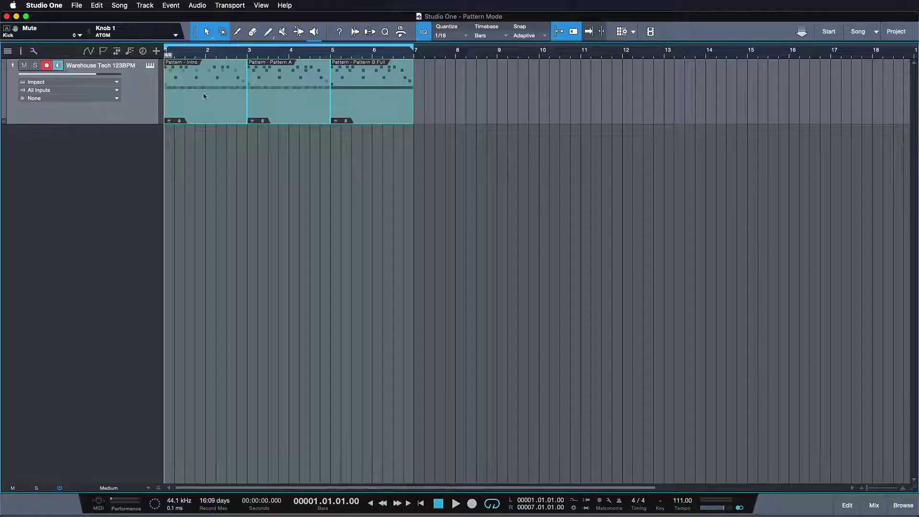
click(237, 115)
double_click(237, 114)
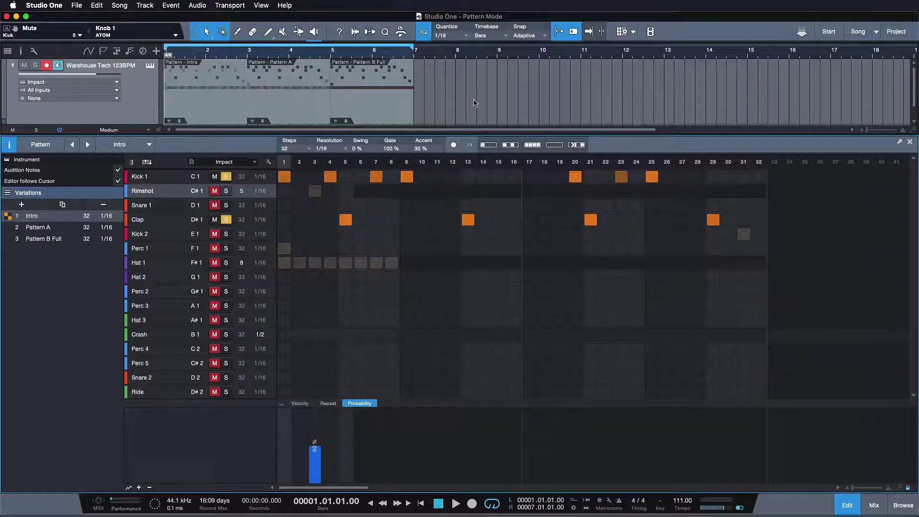
Play the Intro, Pattern A, Pattern B Full loop and view Pattern B Full in the editor.
key(space)
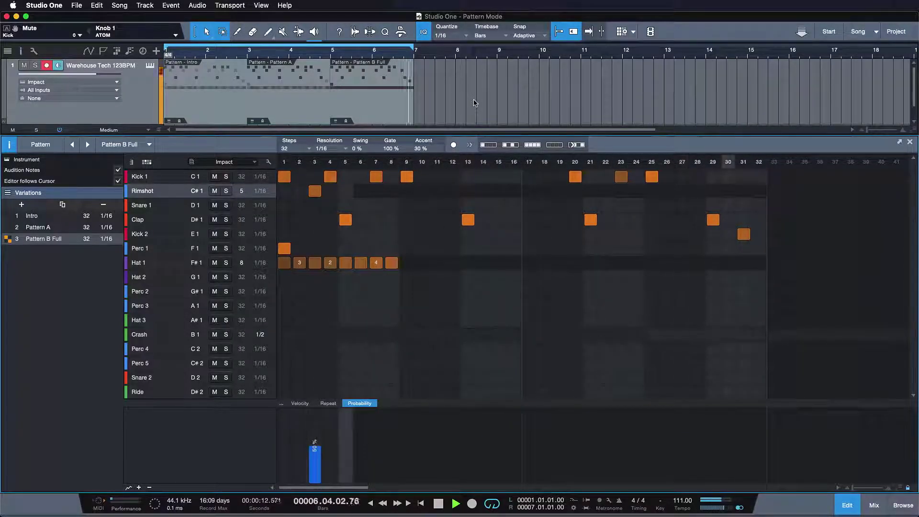
click(387, 98)
key(space)
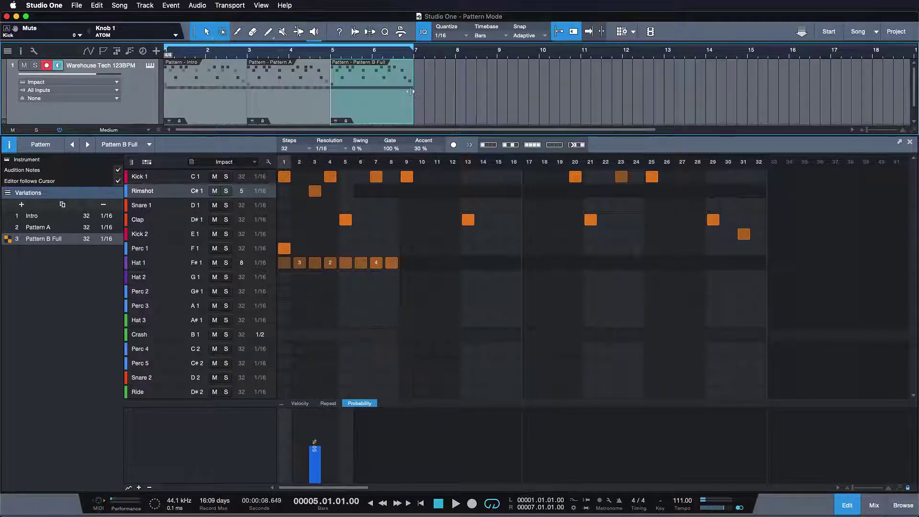
Extend the Pattern B Full event to bar 14.5, set its swing to 30%, and audition it.
drag(411, 91, 726, 92)
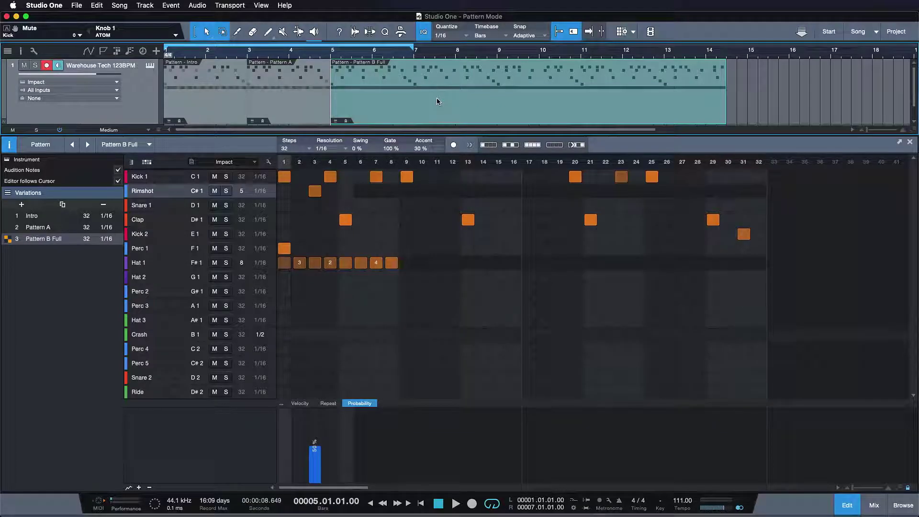
drag(365, 152, 366, 140)
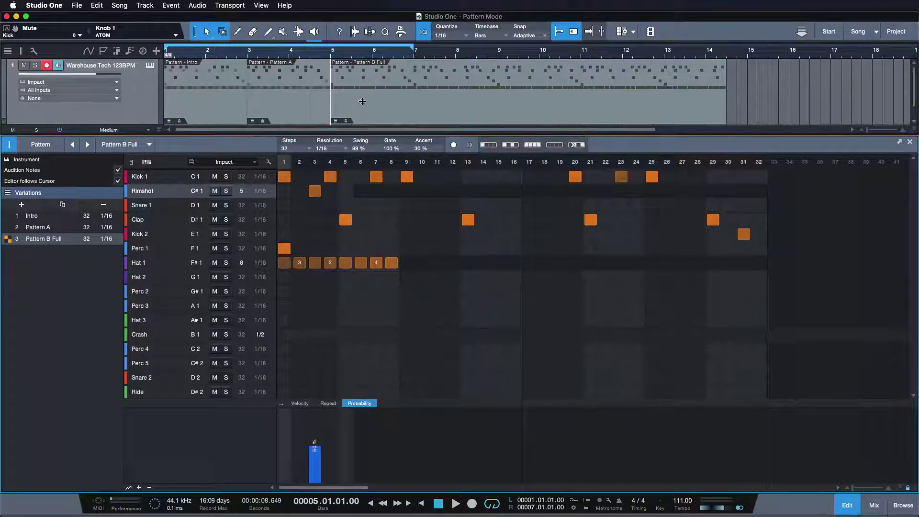
drag(363, 102, 367, 136)
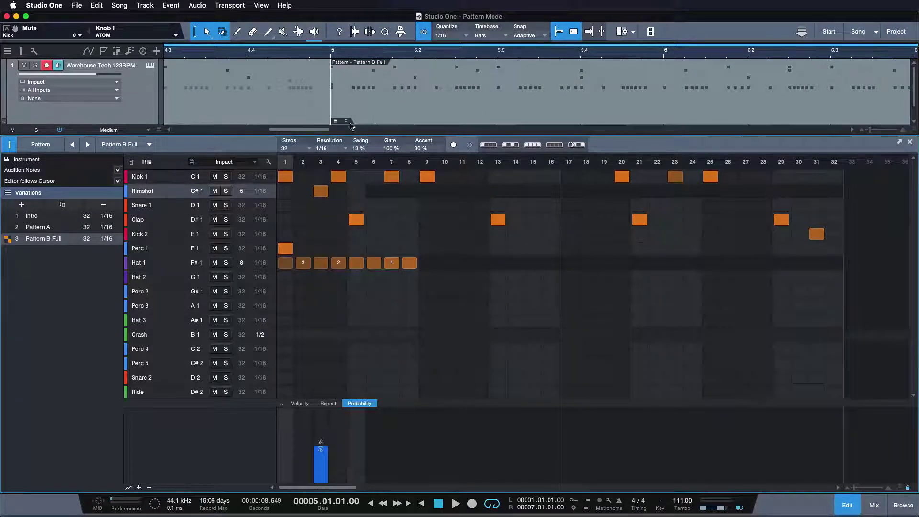
mouse_move(362, 149)
mouse_down()
mouse_move(360, 128)
mouse_move(360, 147)
mouse_up()
key(space)
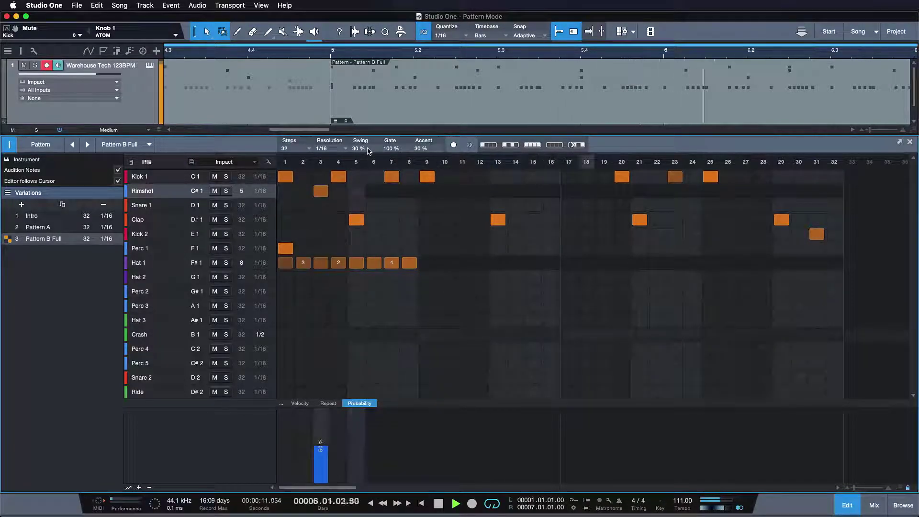
key(space)
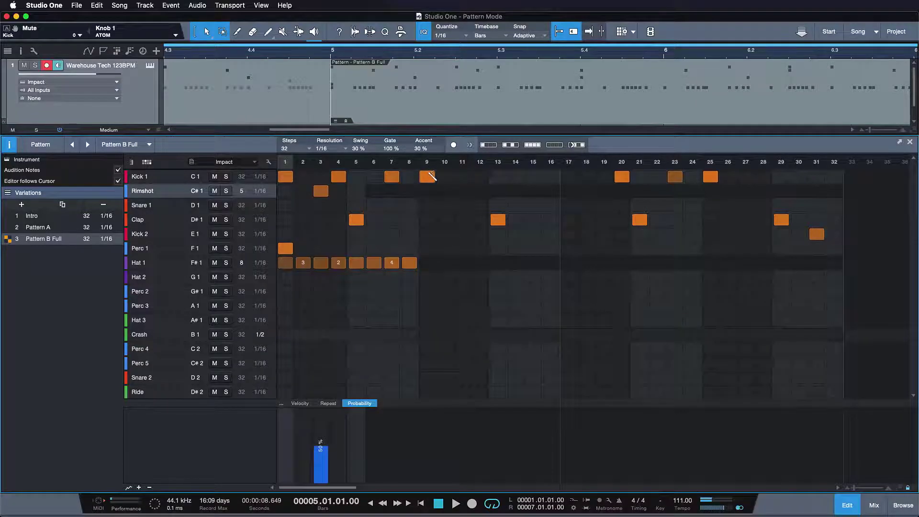
Select the Kick 1 row and open the Impact XT instrument editor.
click(431, 176)
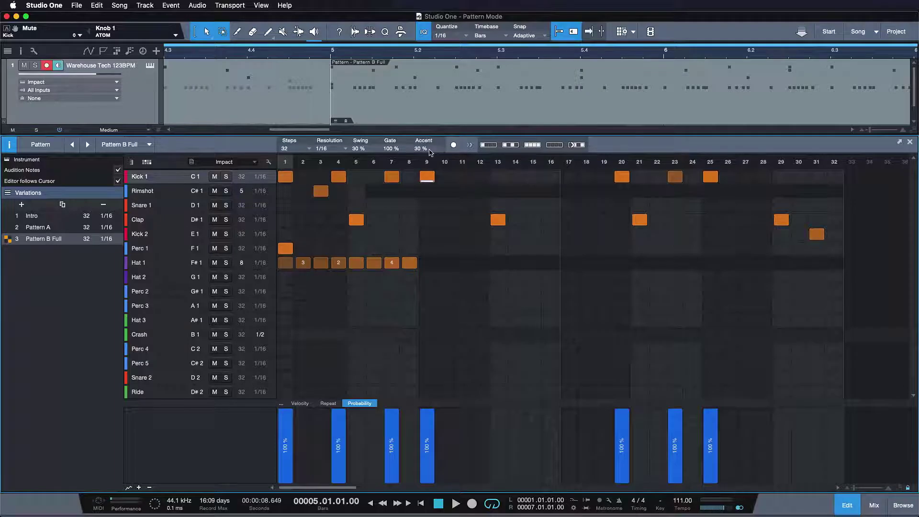
click(151, 66)
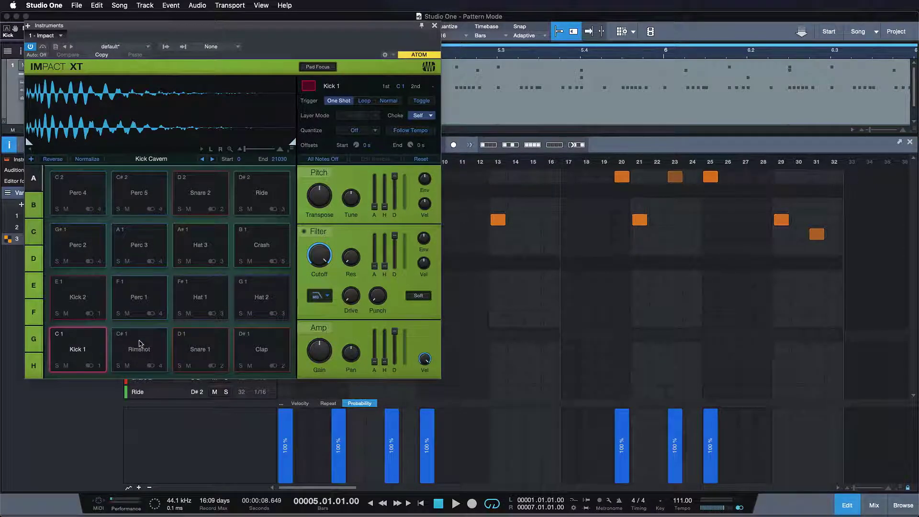
Create a per-step pattern automation lane for Hat 1's Transpose.
key(space)
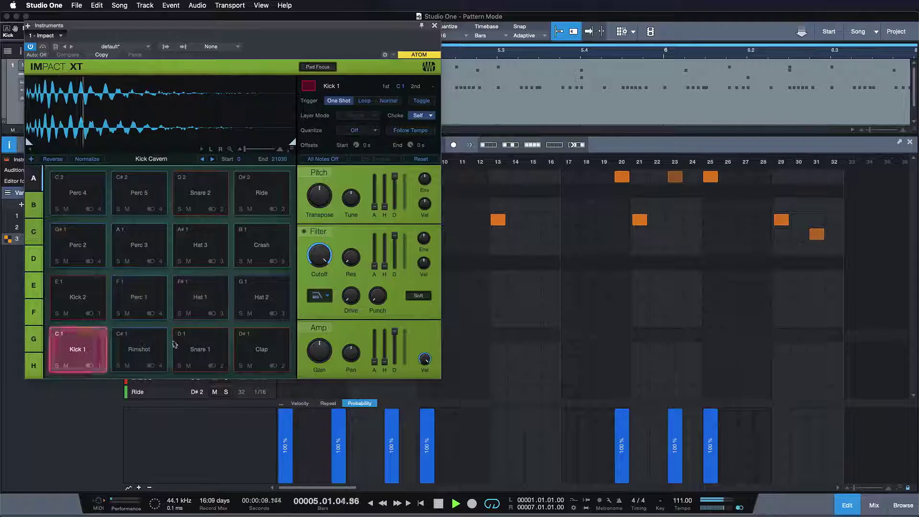
click(199, 317)
key(space)
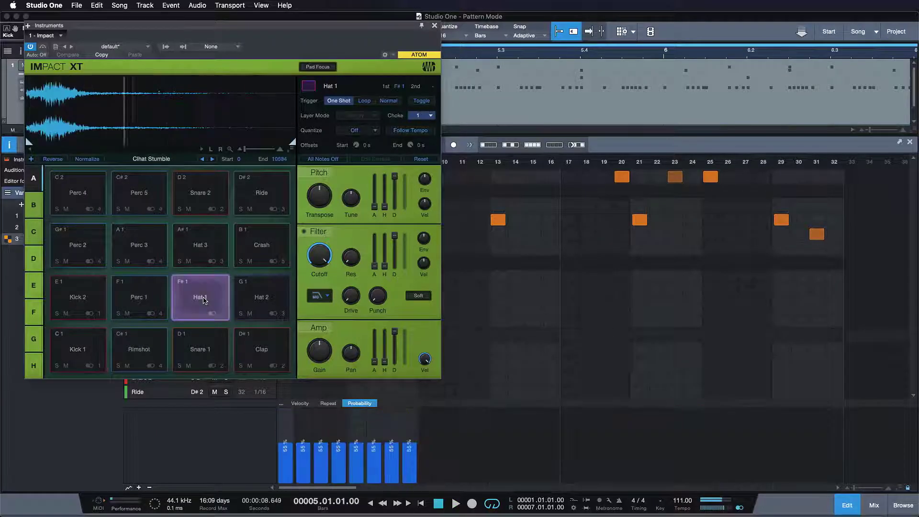
right_click(319, 195)
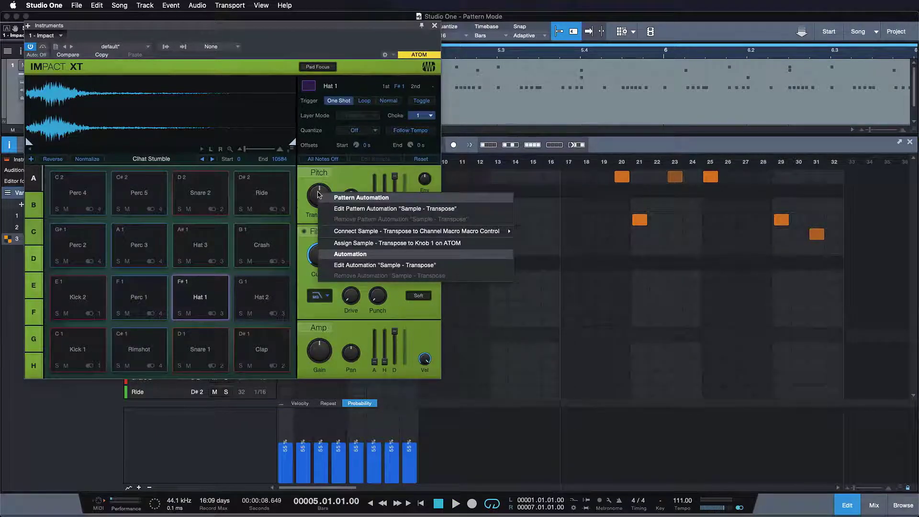
click(335, 209)
click(434, 26)
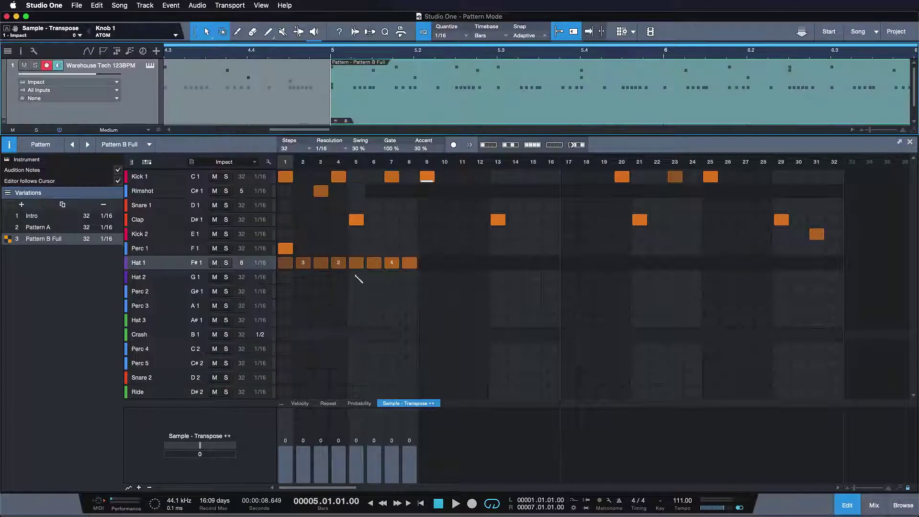
Draw Hat 1 transpose values 11, 11, 19, -5, -5, 14, -5, -6 and audition the result.
mouse_move(286, 436)
mouse_down()
mouse_move(339, 442)
mouse_move(386, 435)
mouse_move(399, 421)
mouse_move(411, 449)
mouse_up()
click(151, 67)
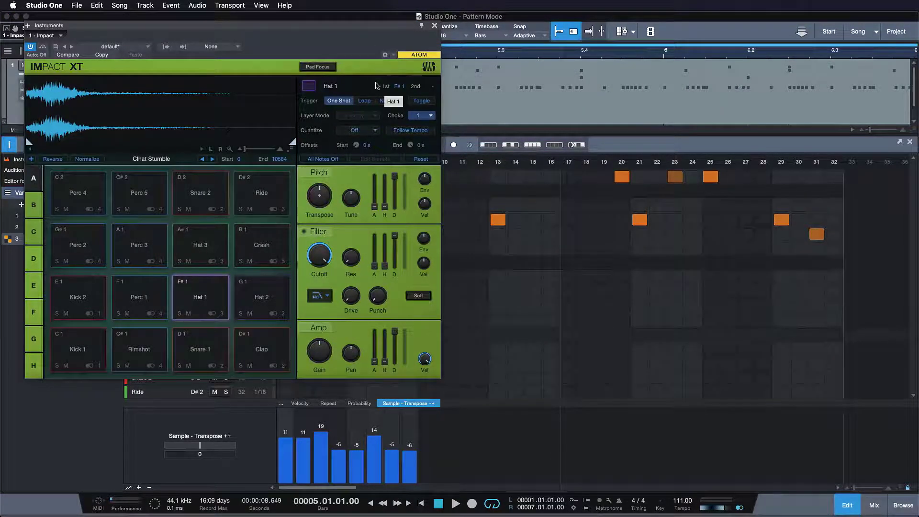
key(space)
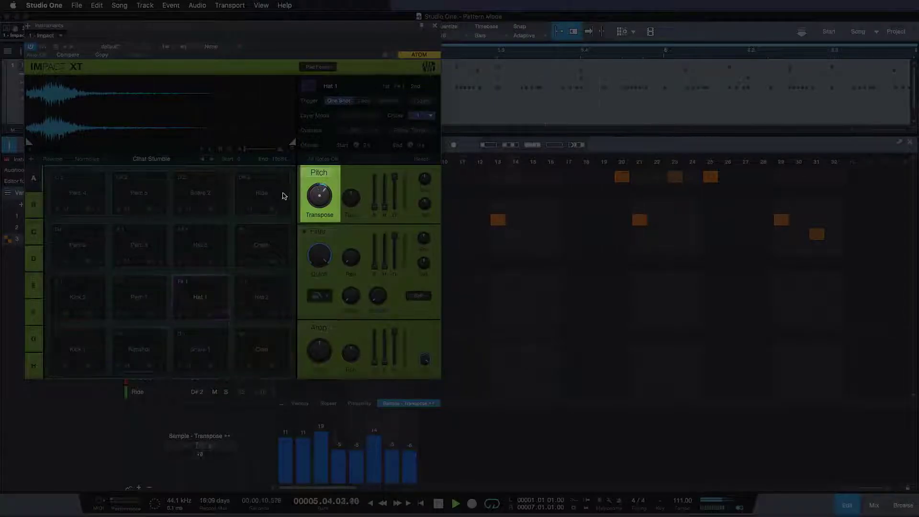
mouse_move(323, 203)
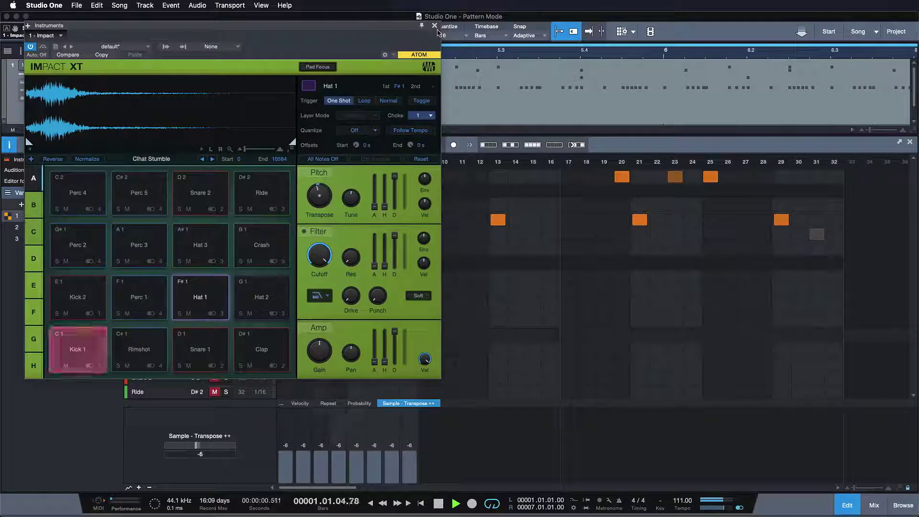
key(space)
click(435, 25)
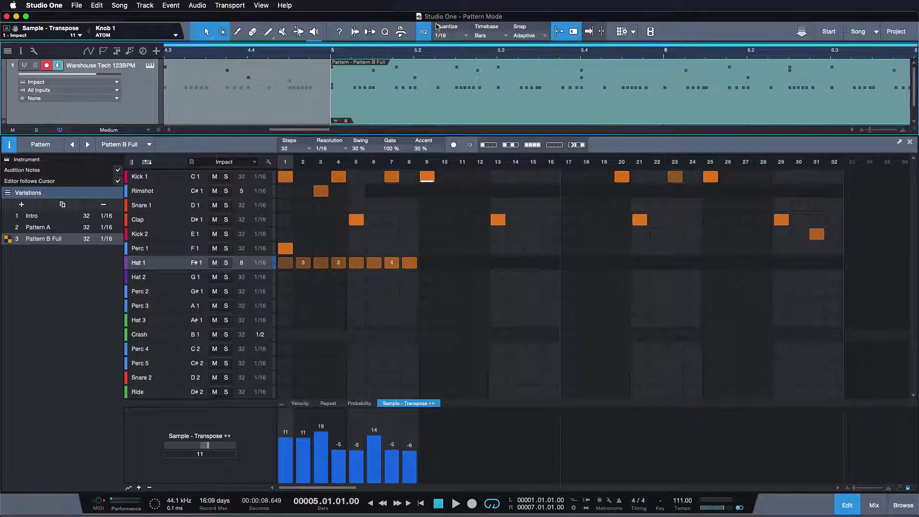
Export the Intro event as Pattern.musicloop into the My Pattern folder.
key(F2)
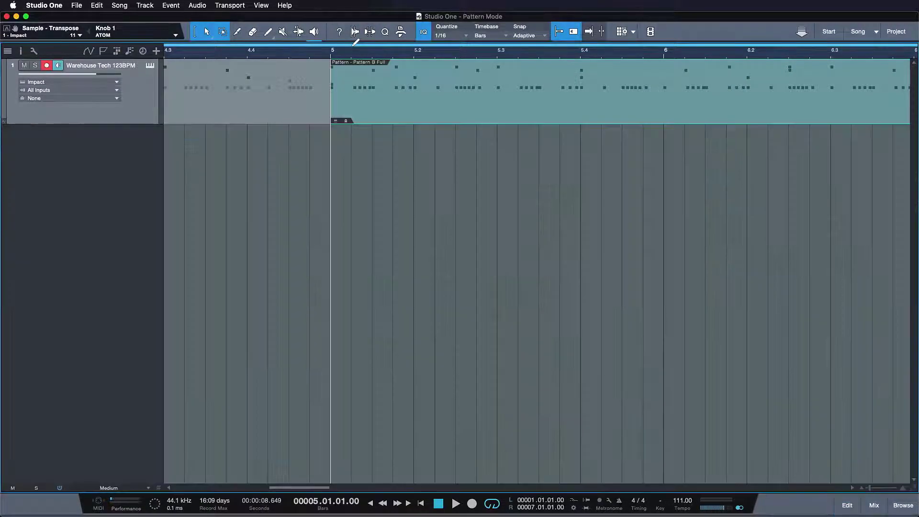
key(shift+f)
click(201, 108)
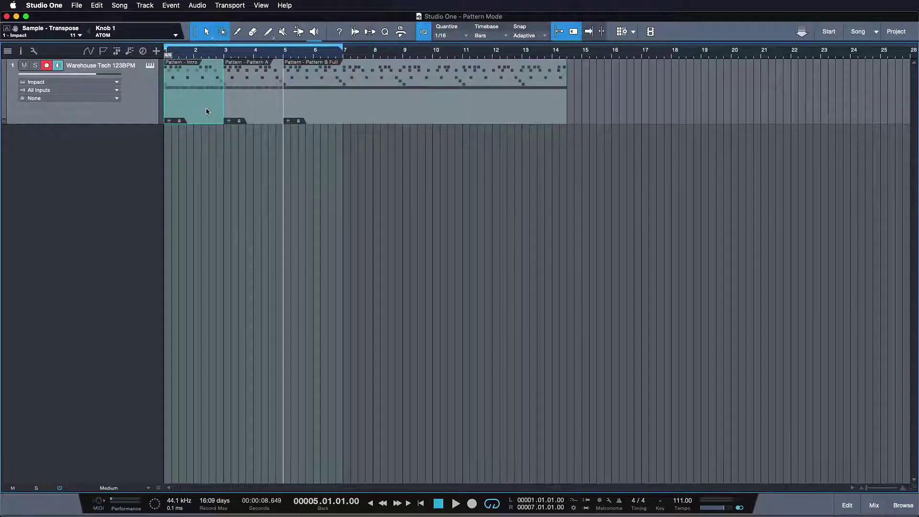
key(Home)
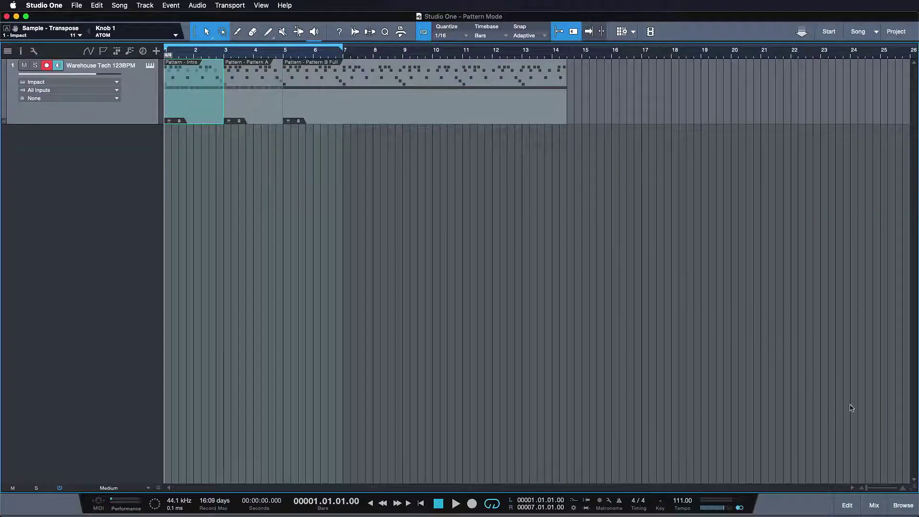
click(904, 505)
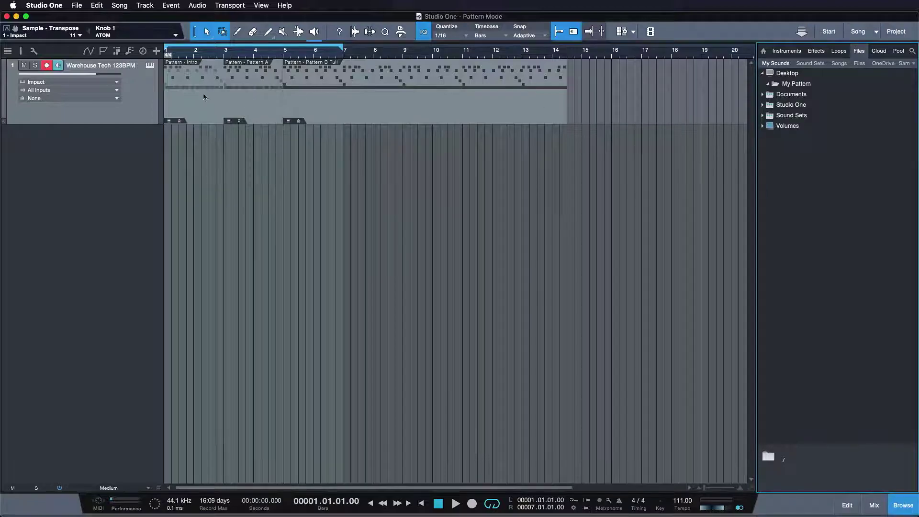
click(191, 110)
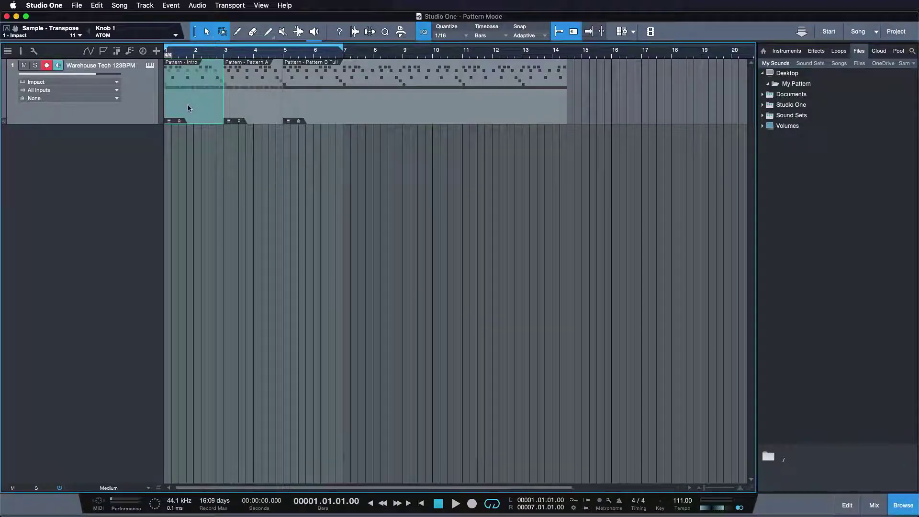
drag(188, 105, 795, 96)
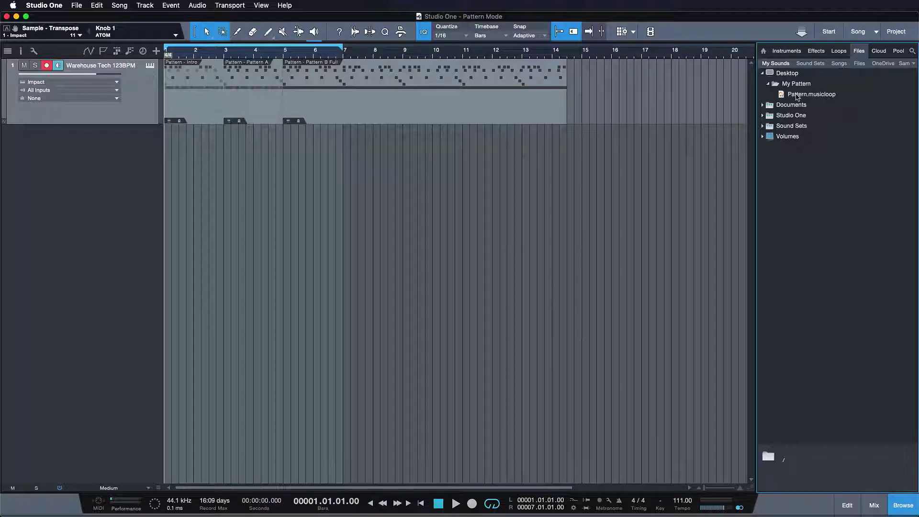
Preview Pattern.musicloop, then create a new empty song.
click(798, 97)
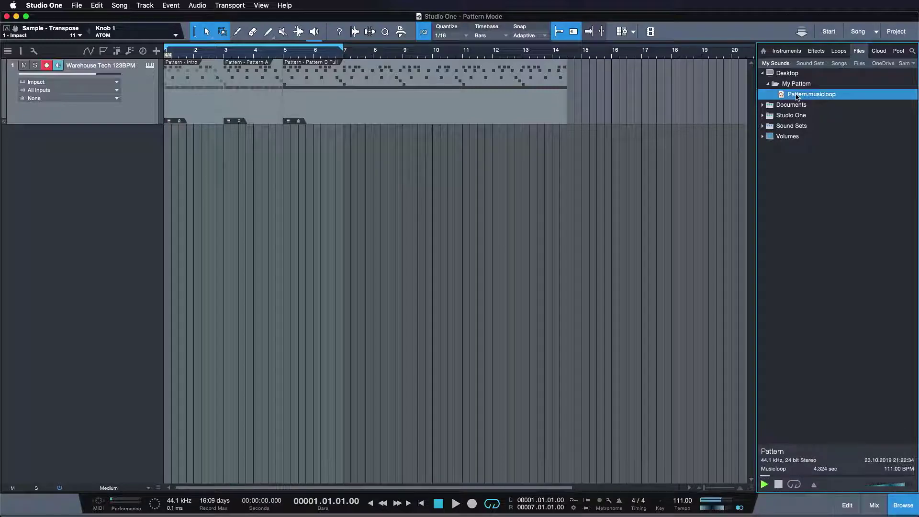
click(779, 484)
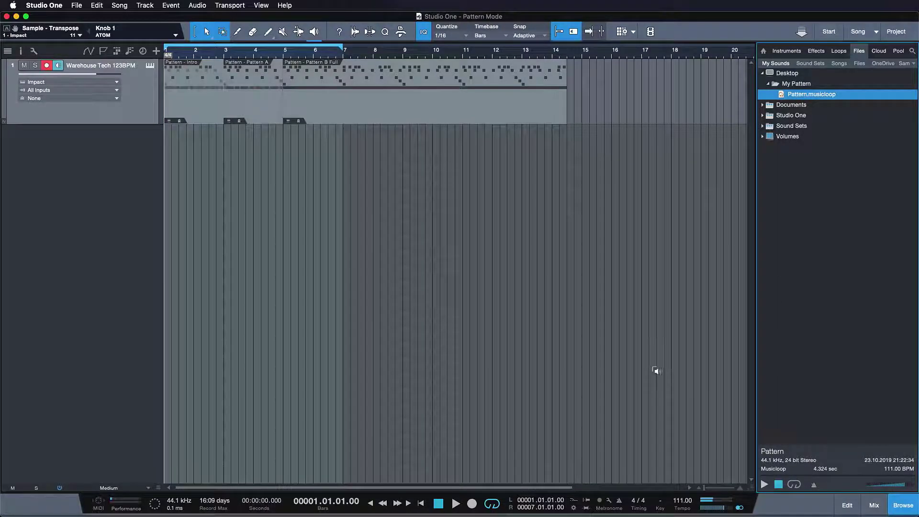
key(super+n)
click(683, 431)
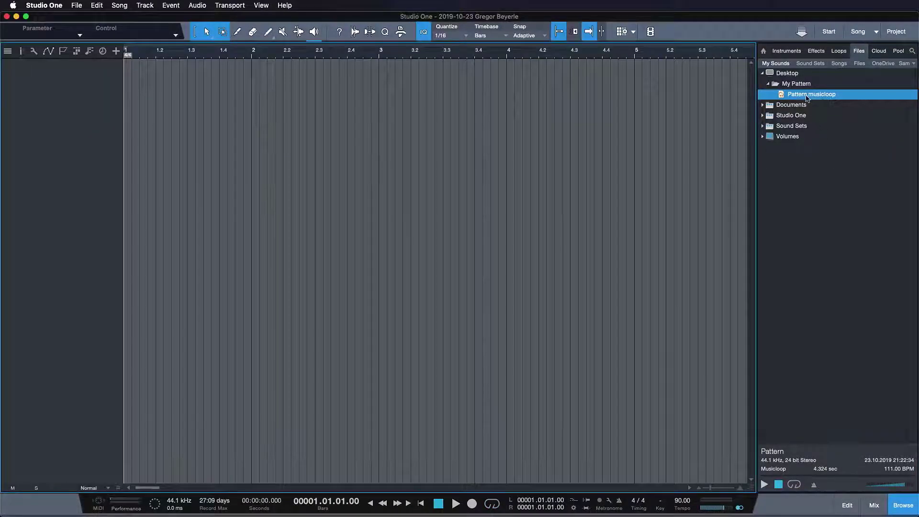
Import Pattern.musicloop into the new song, set its part to Intro, and show the mixer.
drag(809, 98, 142, 116)
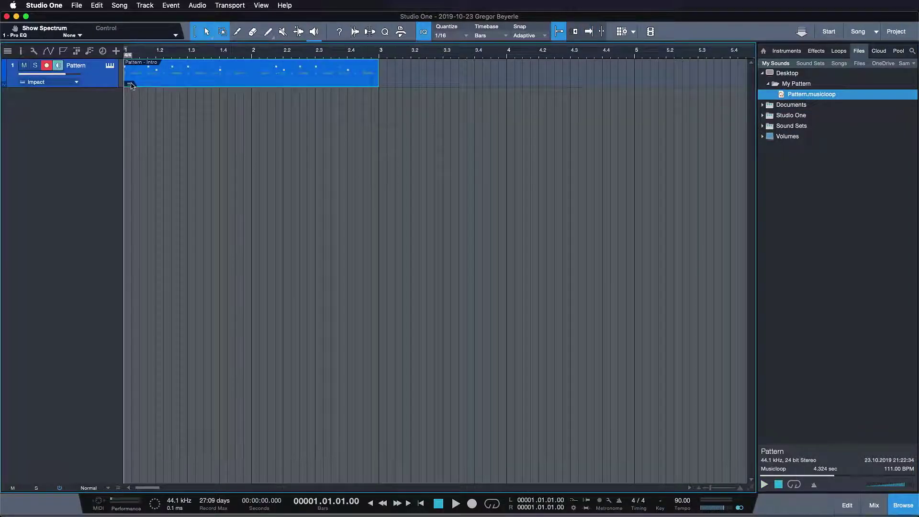
click(131, 85)
click(146, 111)
click(128, 84)
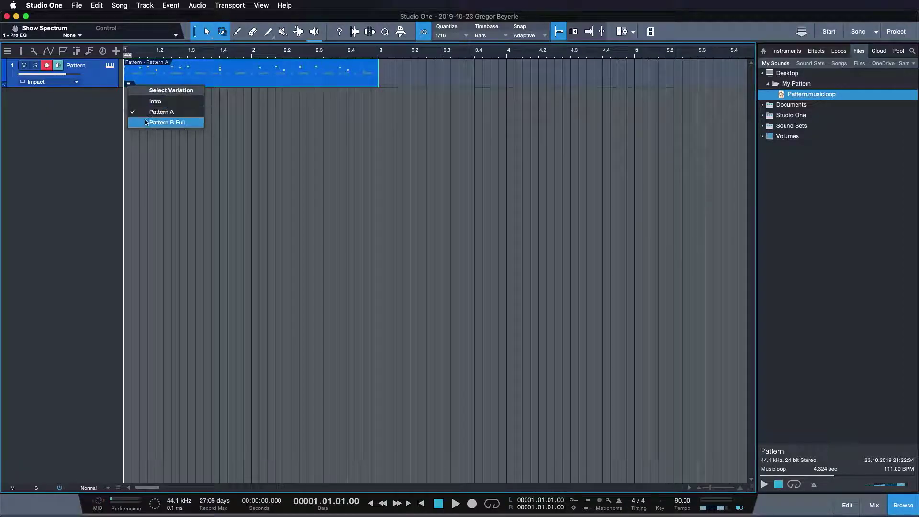
click(146, 122)
click(130, 85)
click(139, 101)
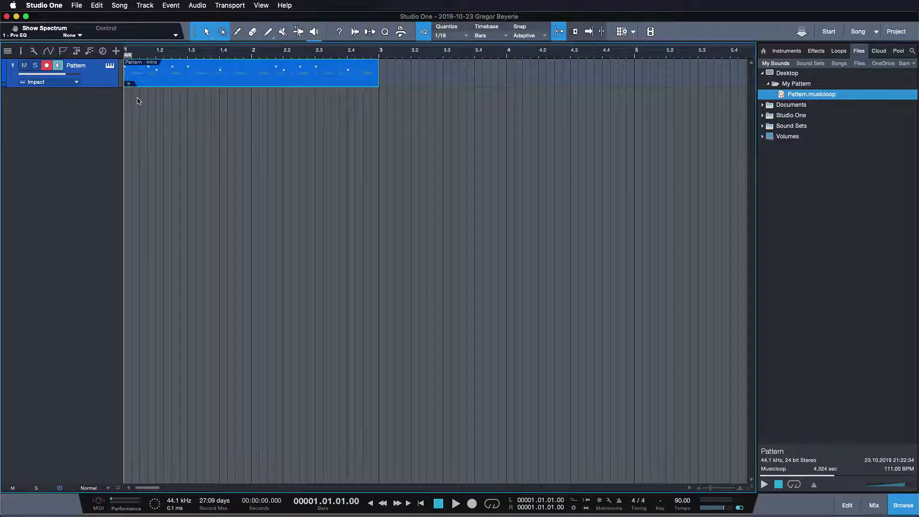
key(F3)
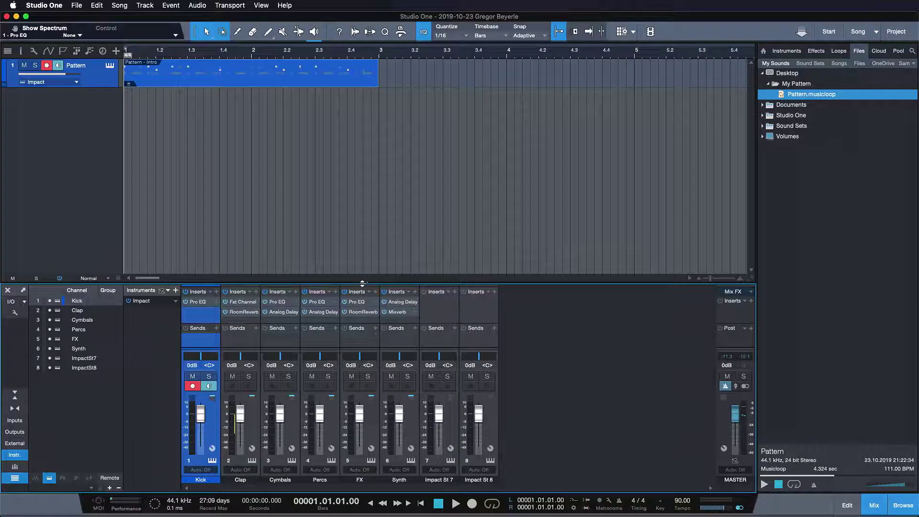
Make the mixer taller, view Impact XT, and create an empty pattern part at bar 3.
drag(362, 283, 361, 252)
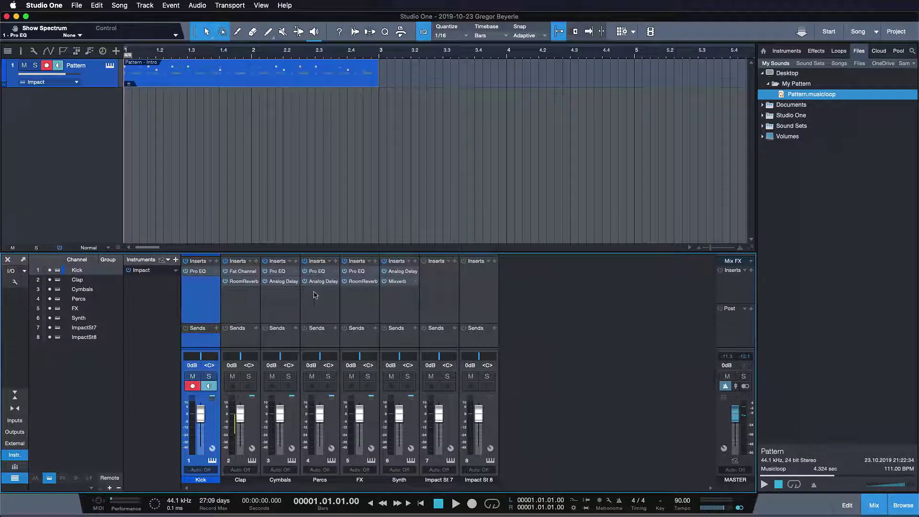
click(212, 462)
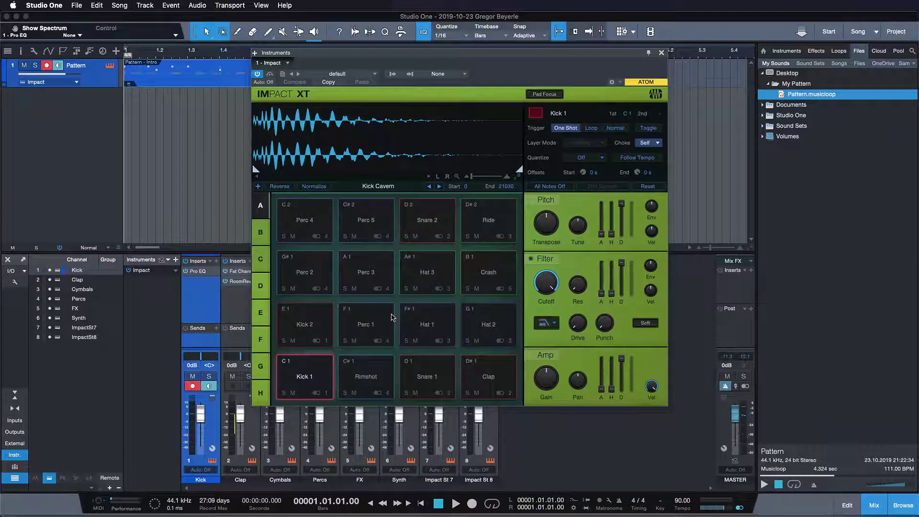
click(662, 53)
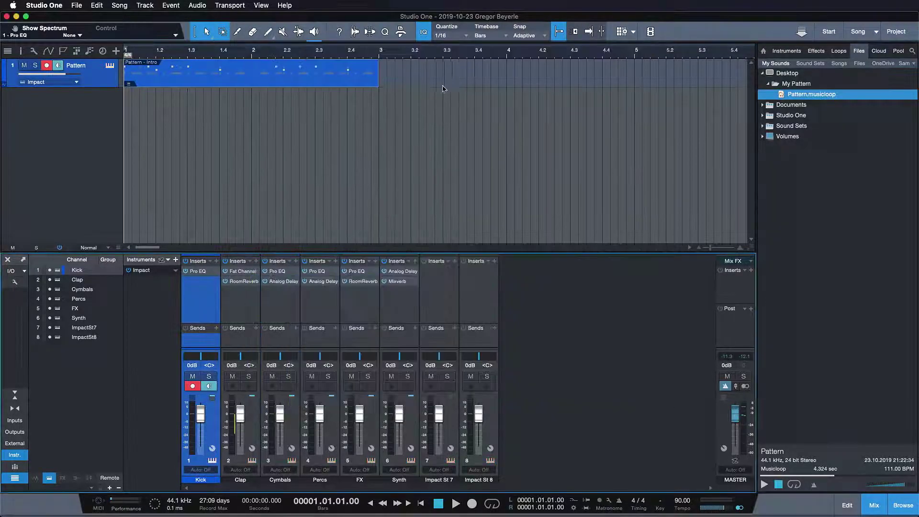
double_click(444, 75)
key(w)
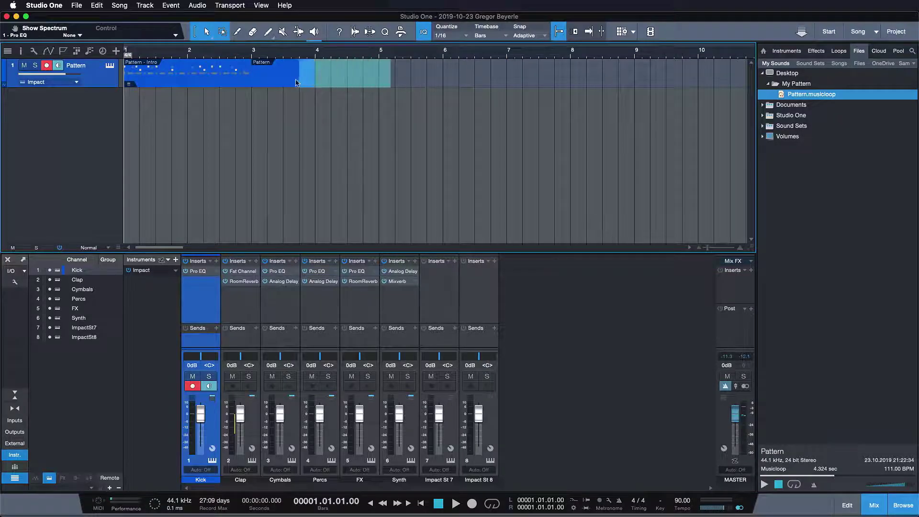
click(215, 85)
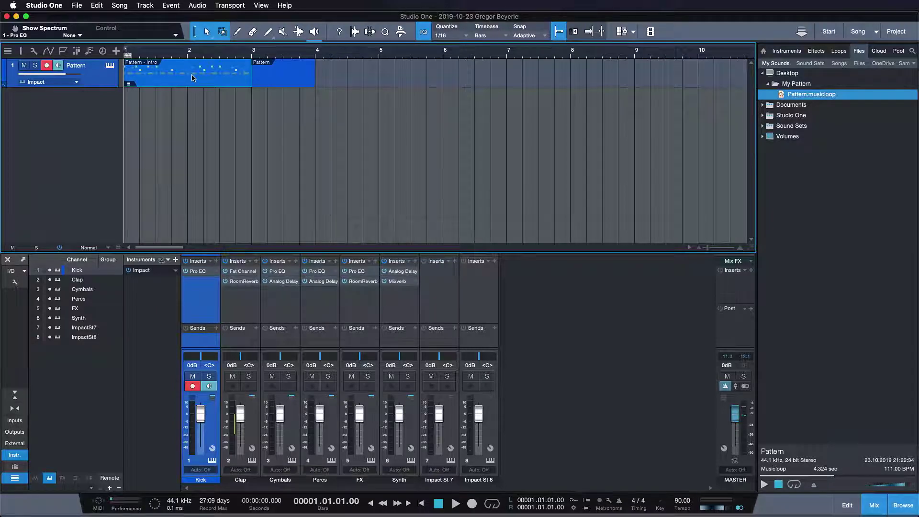
key(ctrl+z)
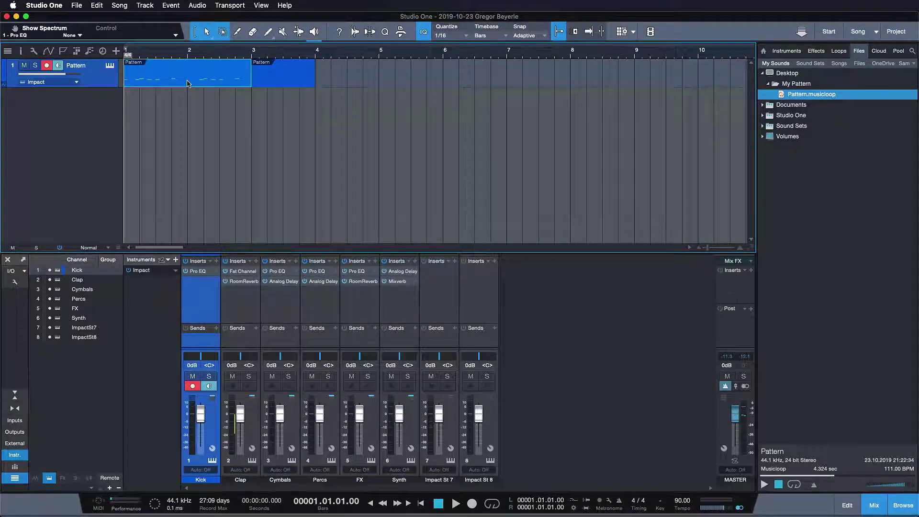